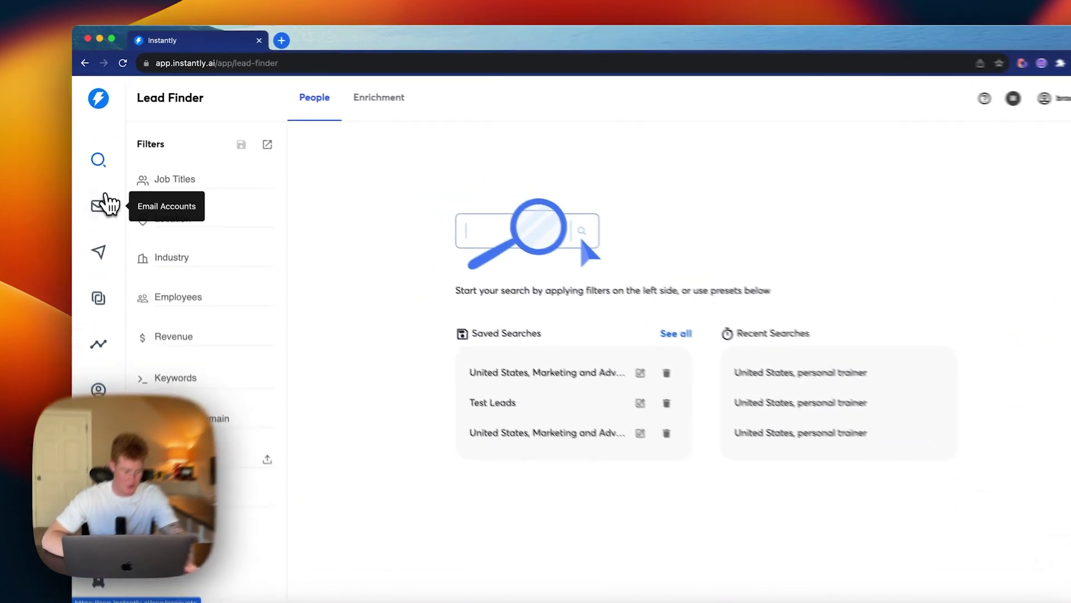
Filter Lead Finder results to the job title personal trainer, located in the United States
left_click(95, 185)
left_click(102, 170)
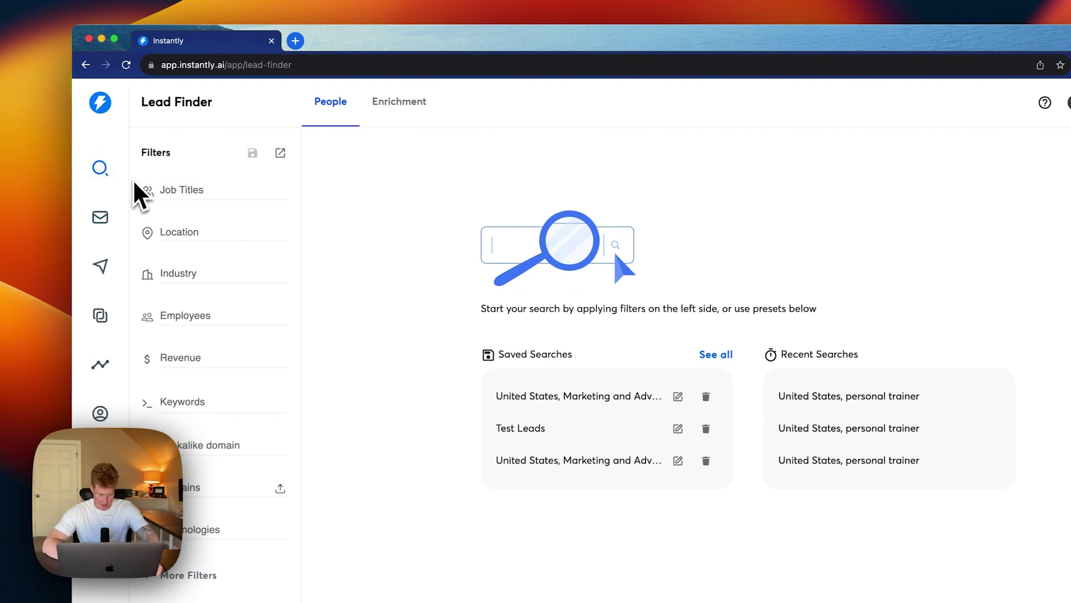
left_click(178, 190)
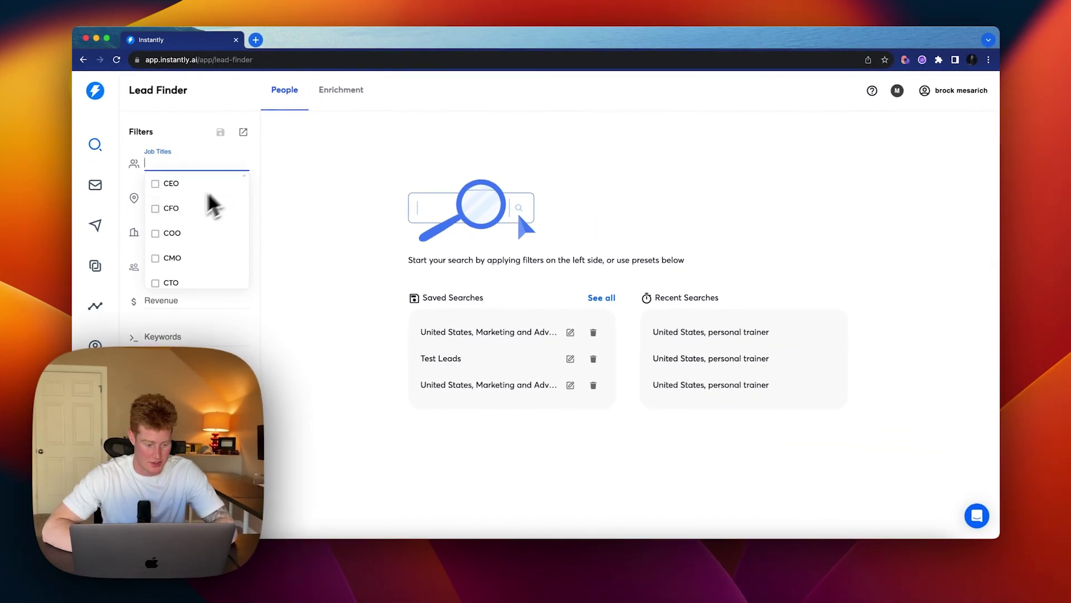
type("personal")
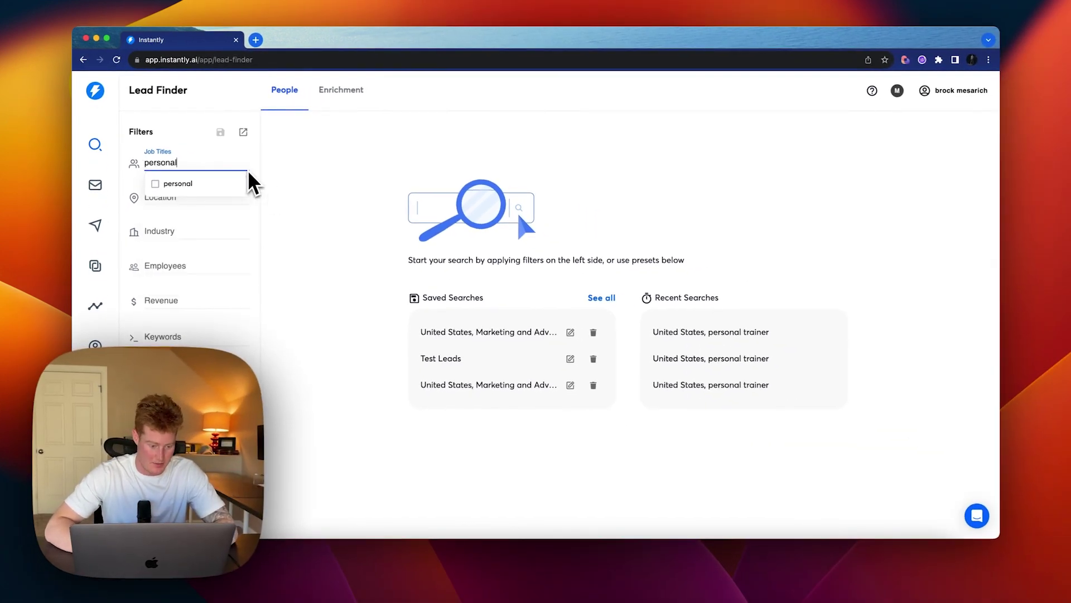
type(" trainer")
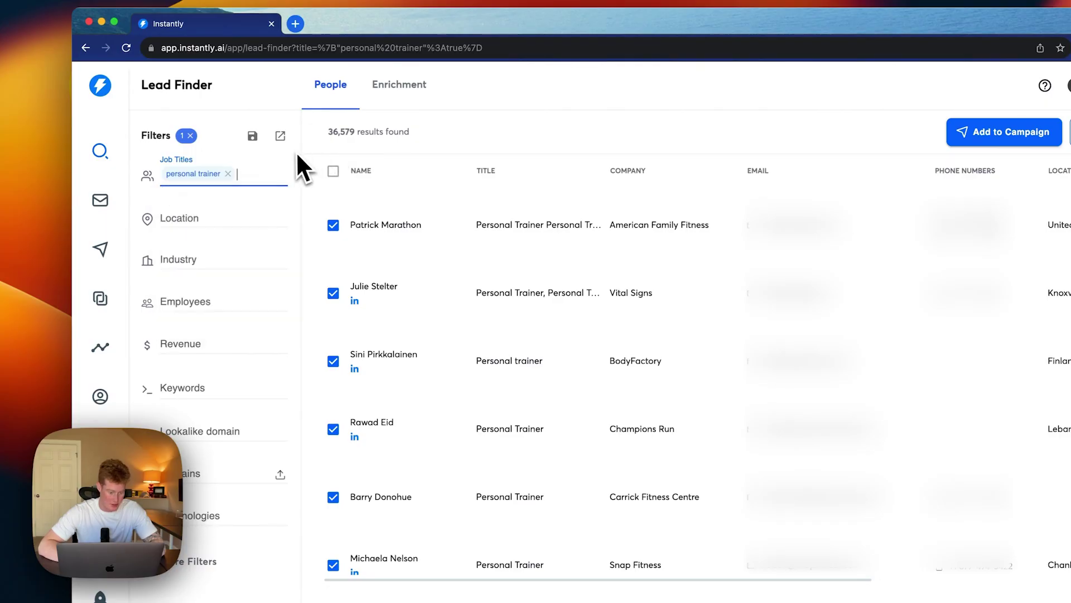
left_click(208, 219)
type("united states")
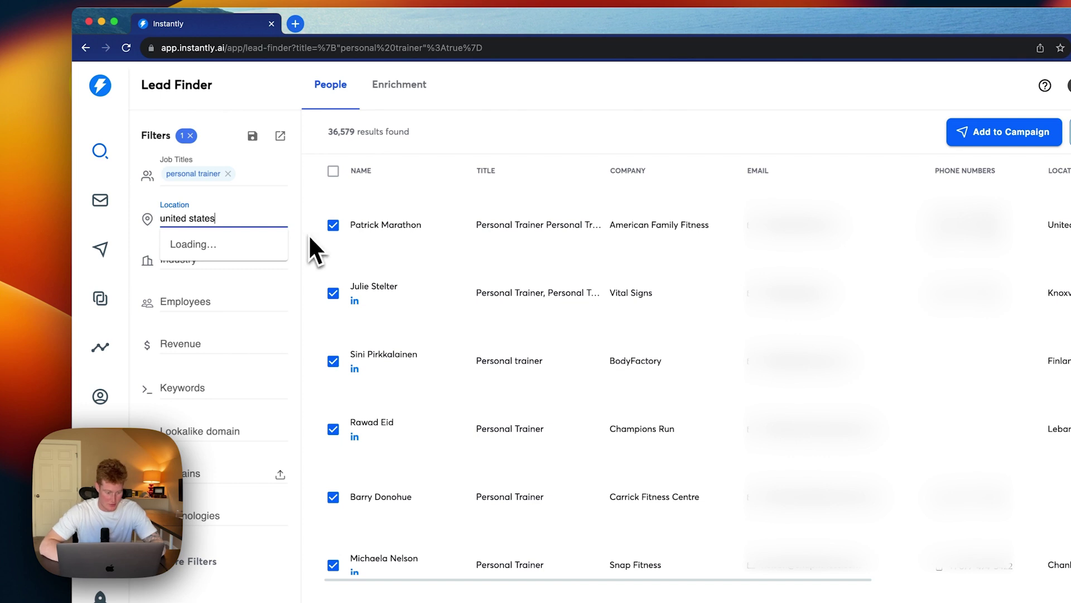
left_click(236, 249)
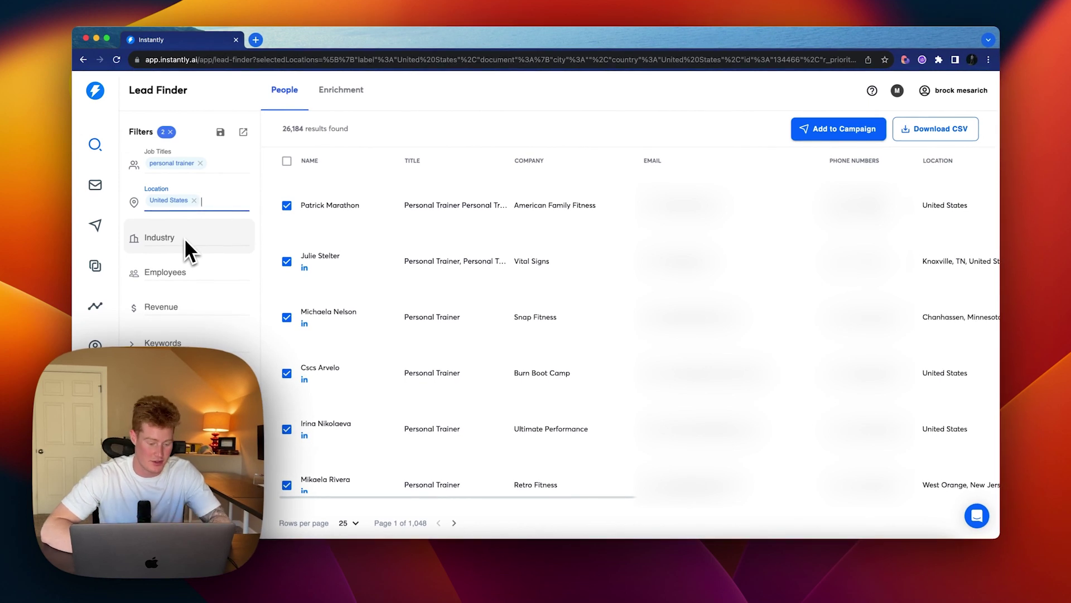
scroll(195, 295, "down", 2)
scroll(192, 251, "up", 2)
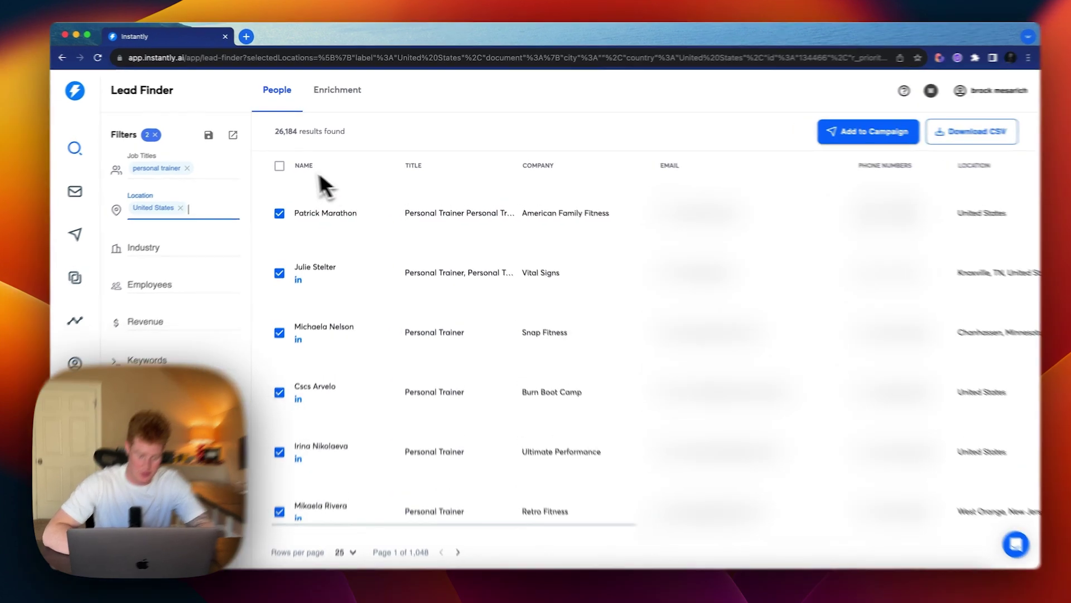
Select all leads on the page, cancel adding them to a campaign, and go to Campaigns
left_click(287, 161)
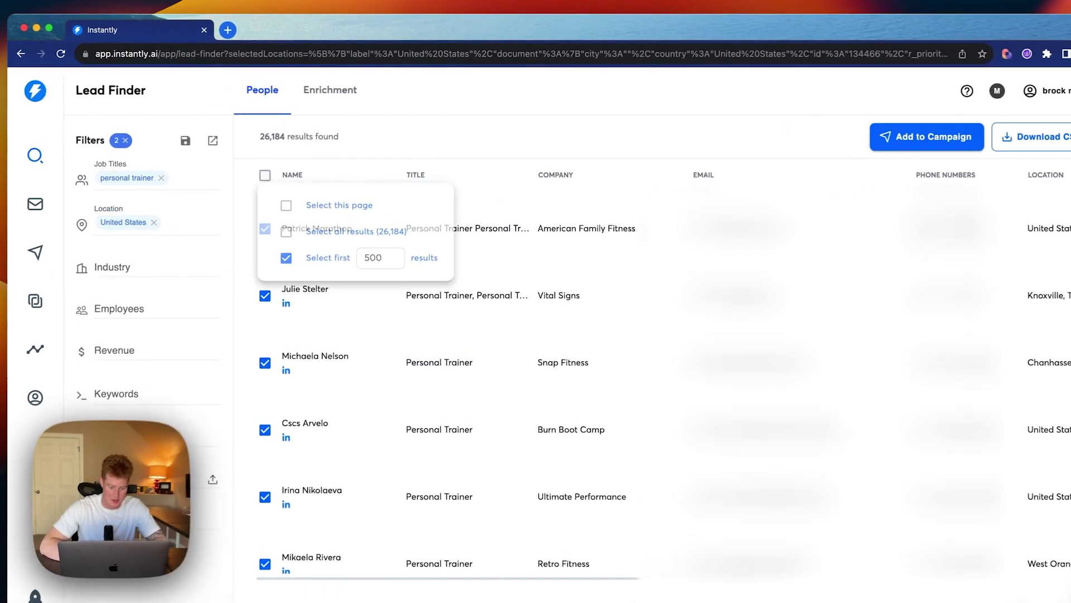
left_click(263, 177)
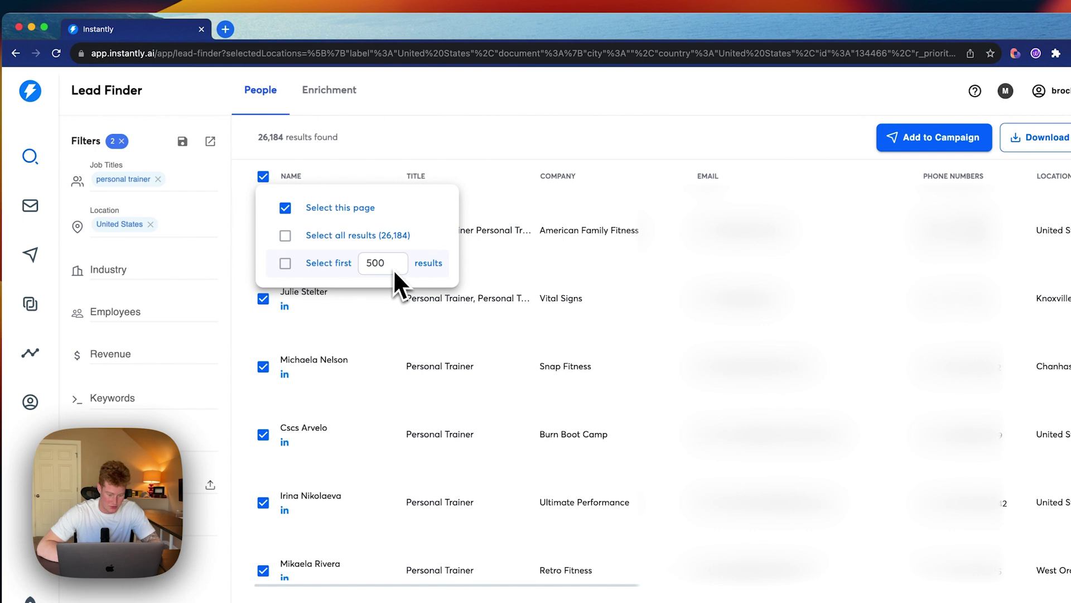
left_click(945, 143)
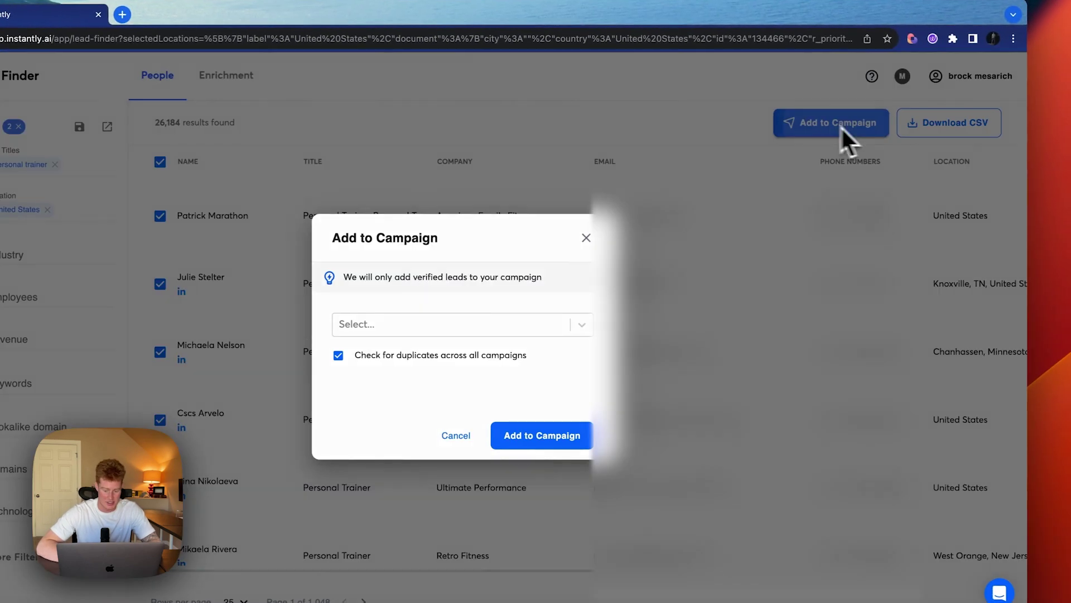
left_click(552, 325)
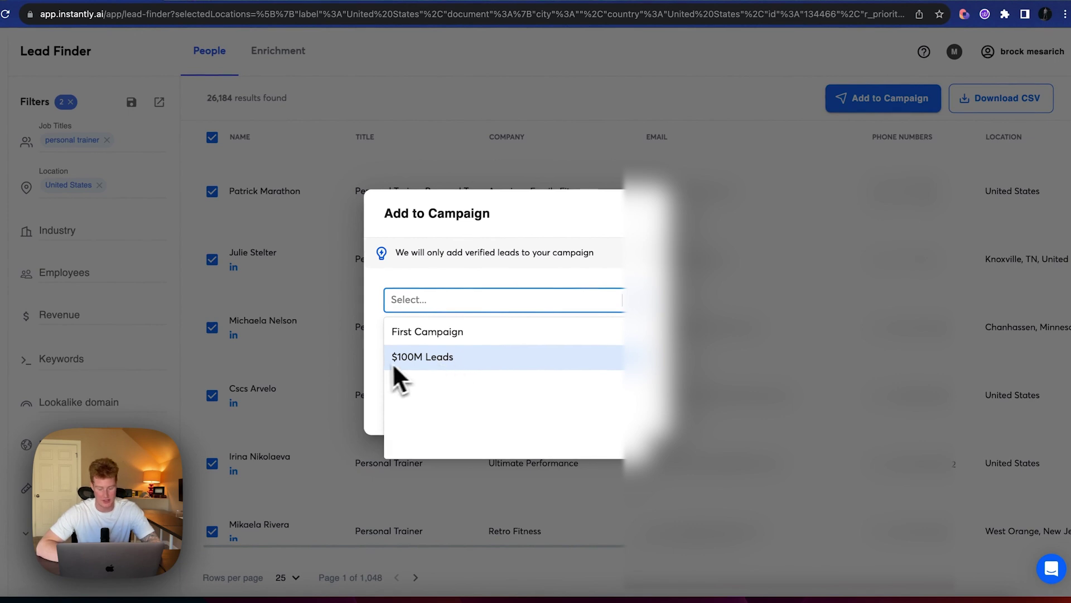
left_click(524, 426)
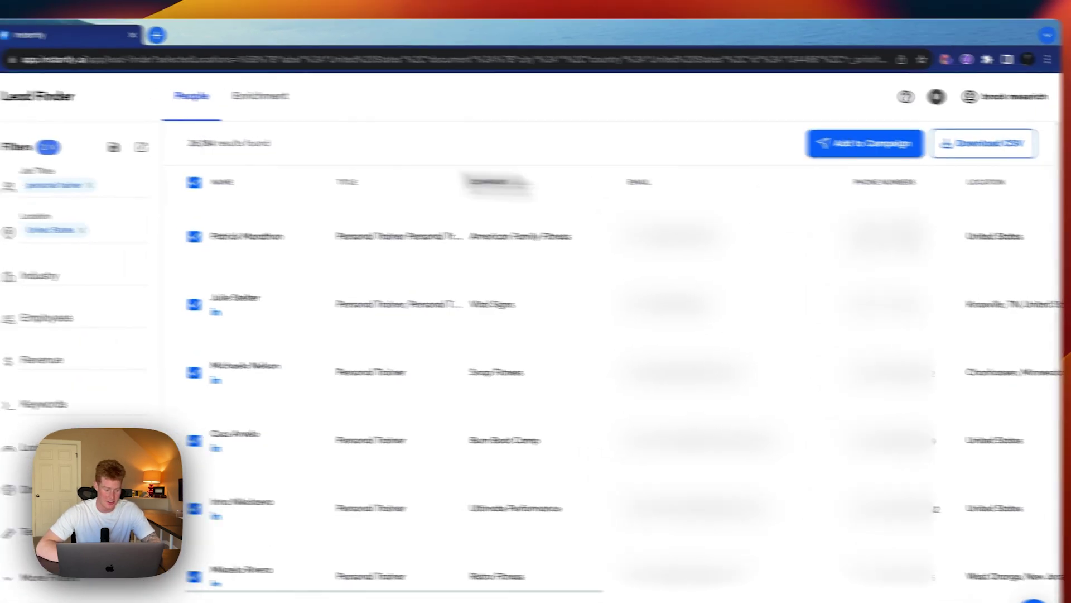
left_click(83, 256)
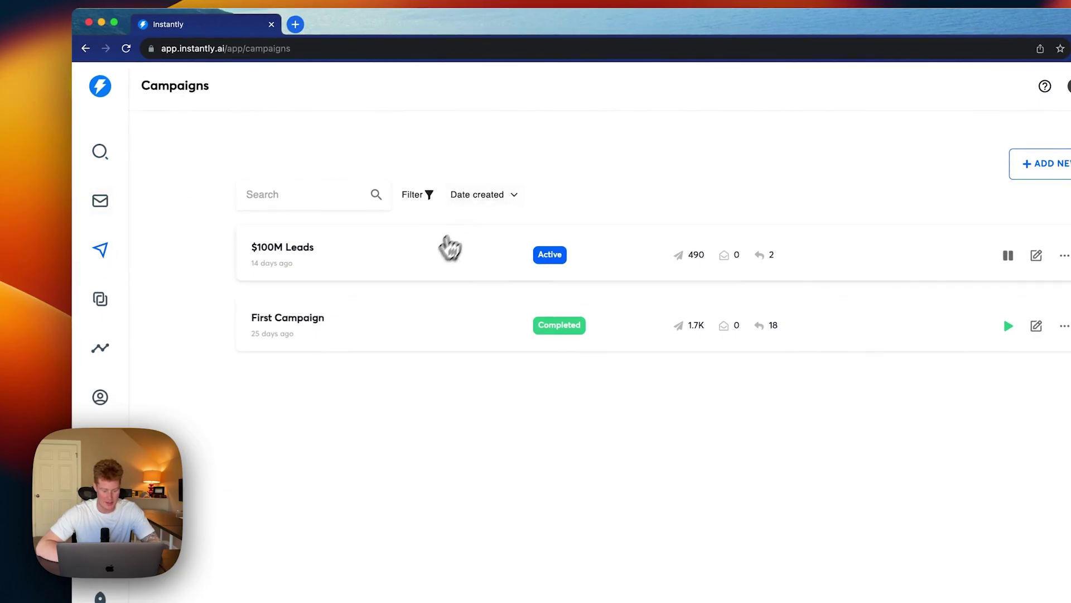
Open the $100M Leads campaign's leads, scroll across the enriched columns, and bring up AI Prompts
left_click(427, 248)
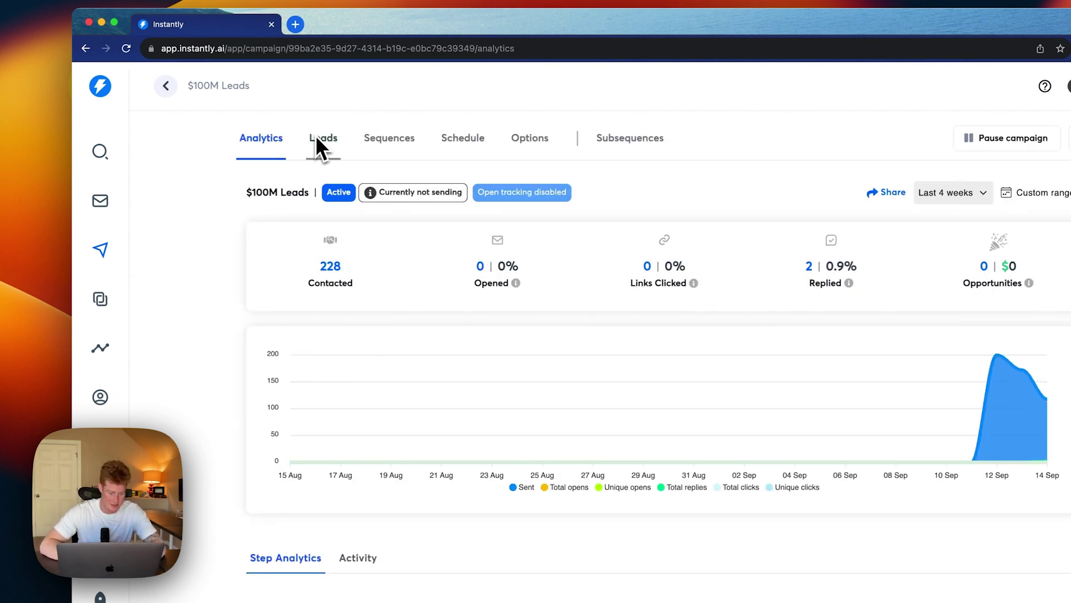
left_click(317, 140)
scroll(497, 313, "down", 4)
scroll(496, 318, "up", 4)
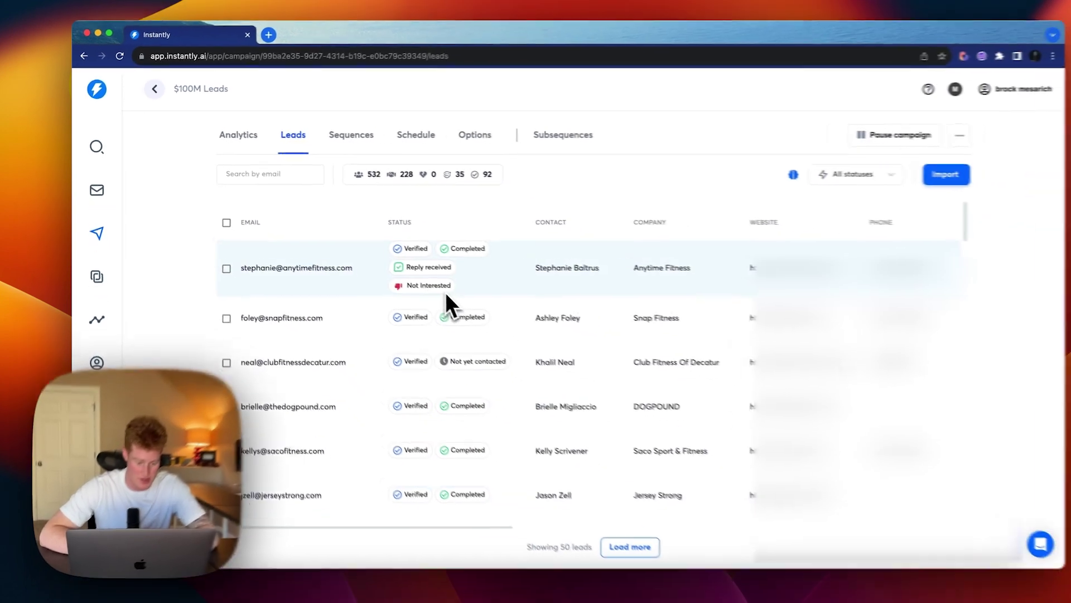
scroll(502, 280, "right", 2)
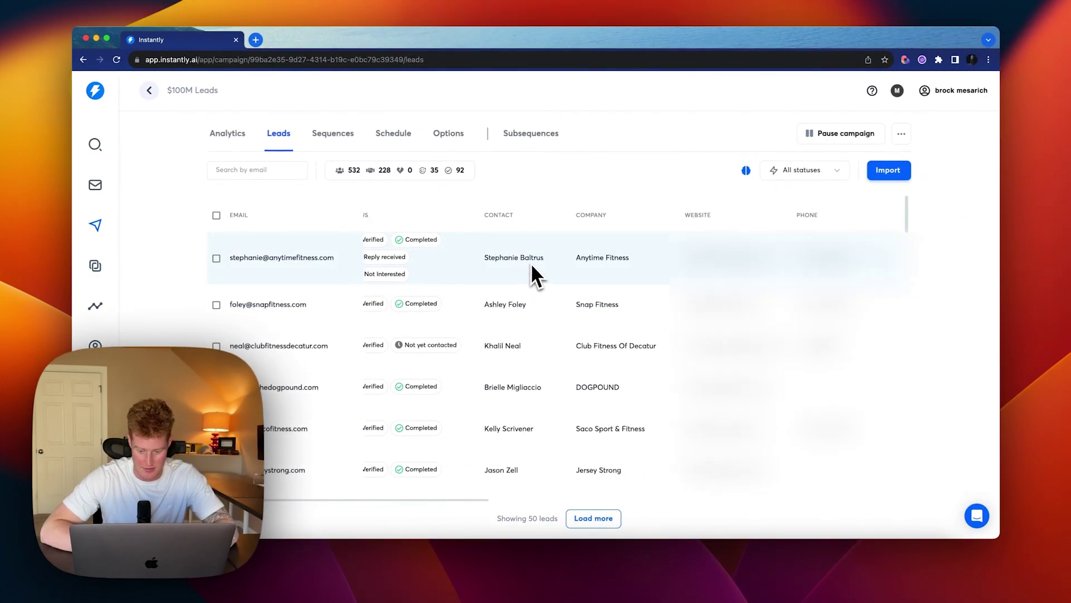
scroll(558, 272, "right", 1)
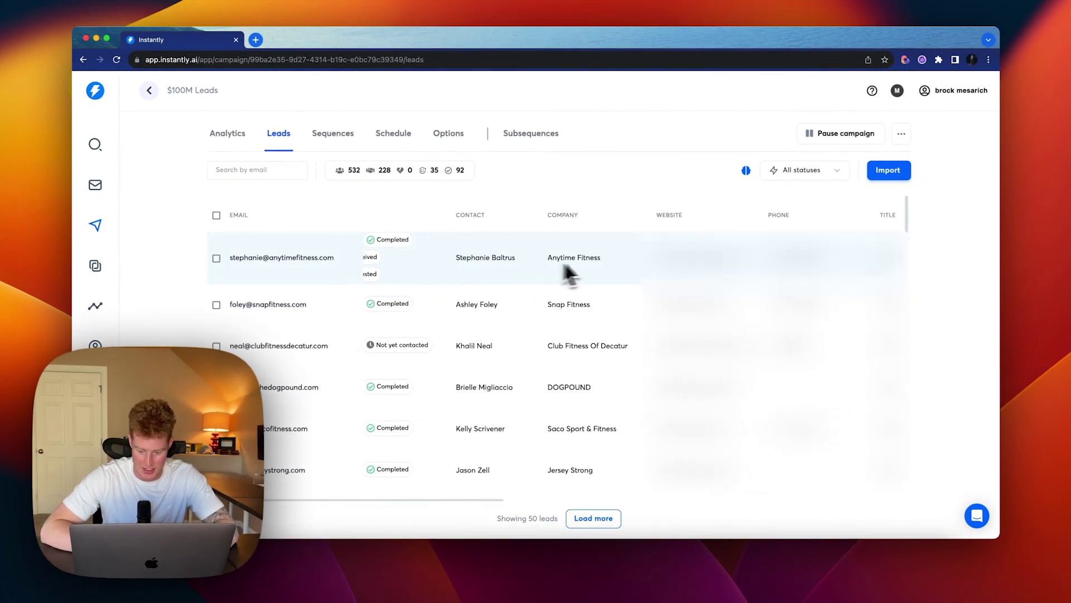
scroll(707, 260, "right", 3)
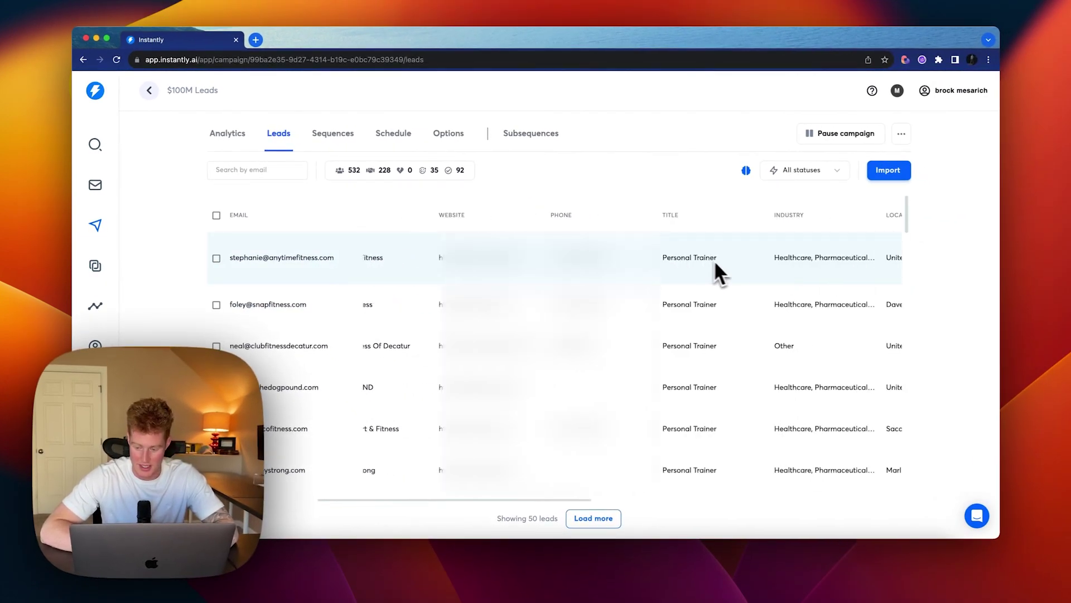
scroll(714, 261, "right", 5)
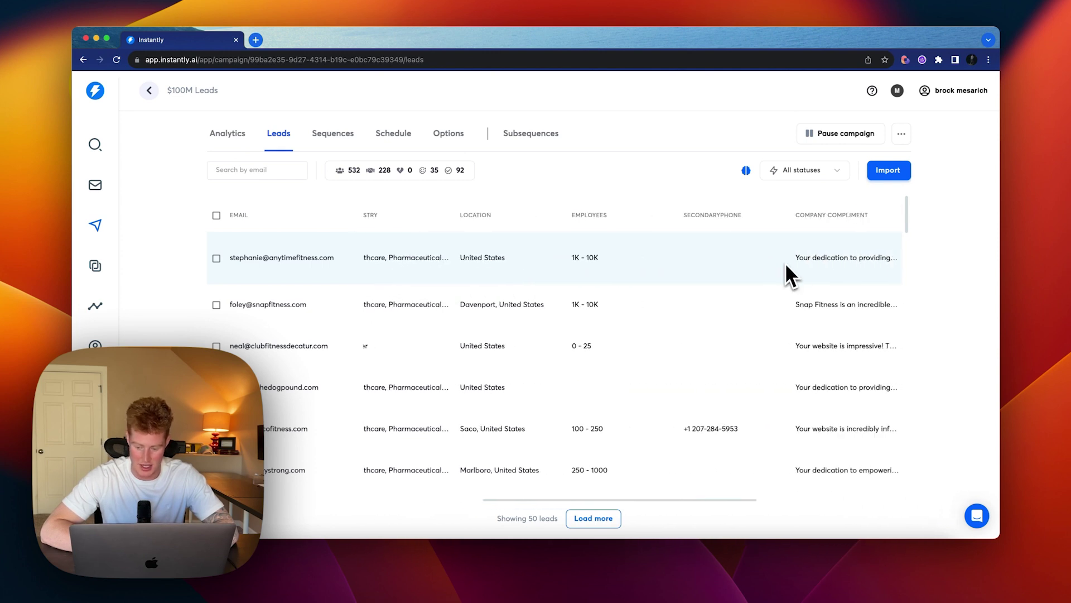
scroll(785, 263, "left", 10)
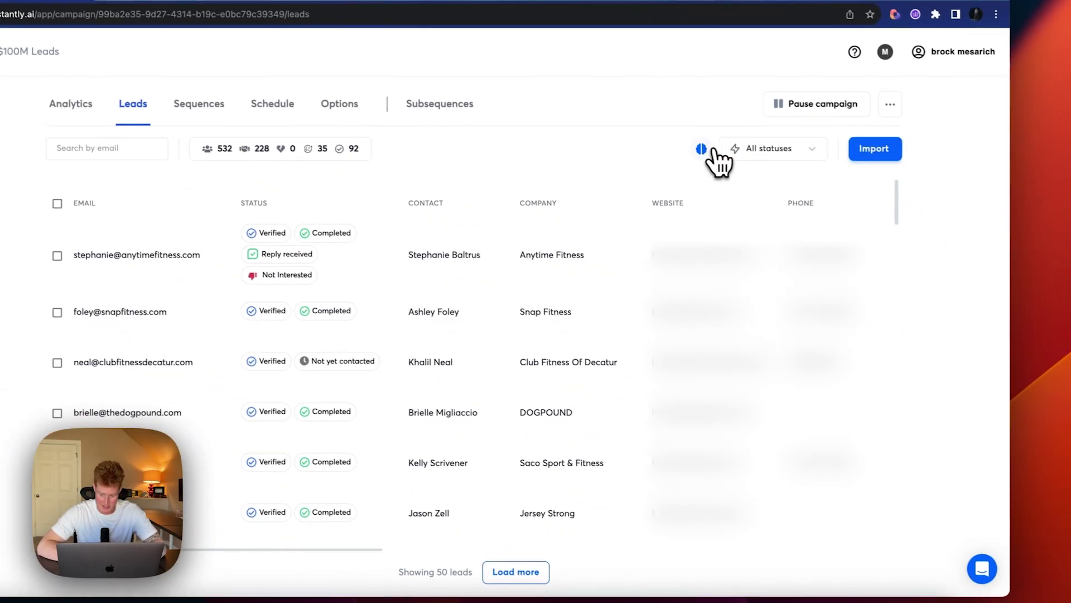
left_click(692, 145)
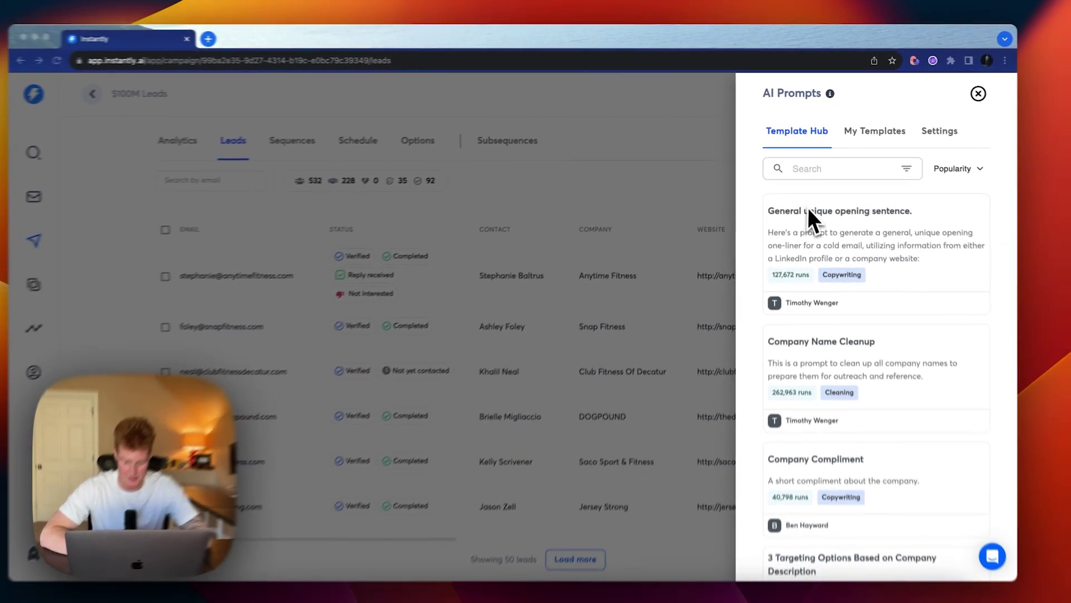
Test the Company Compliment template with the lead's website as the company description
scroll(864, 280, "down", 5)
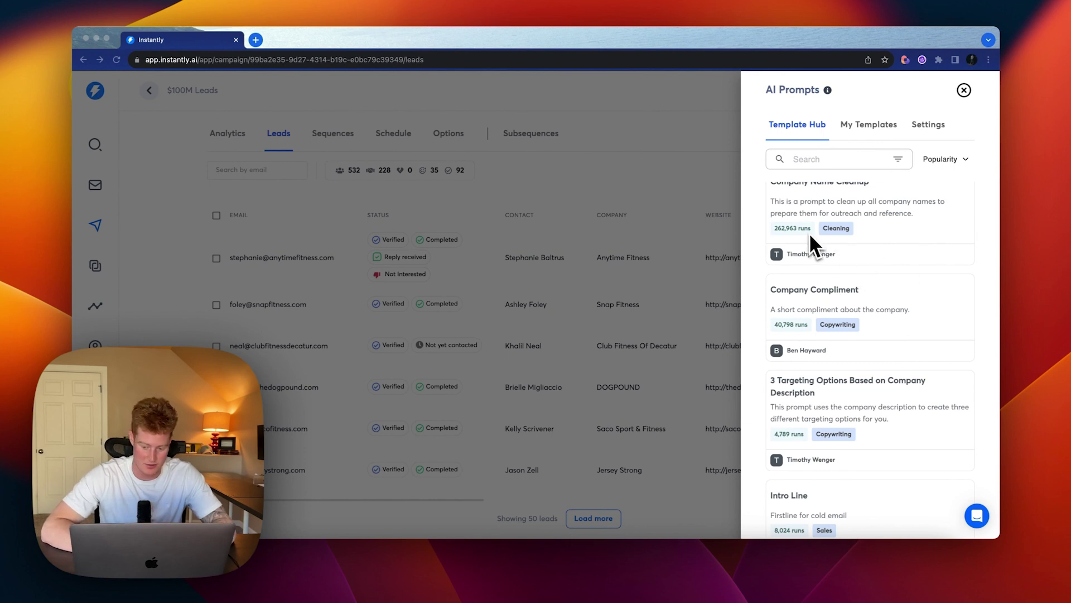
scroll(809, 232, "up", 1)
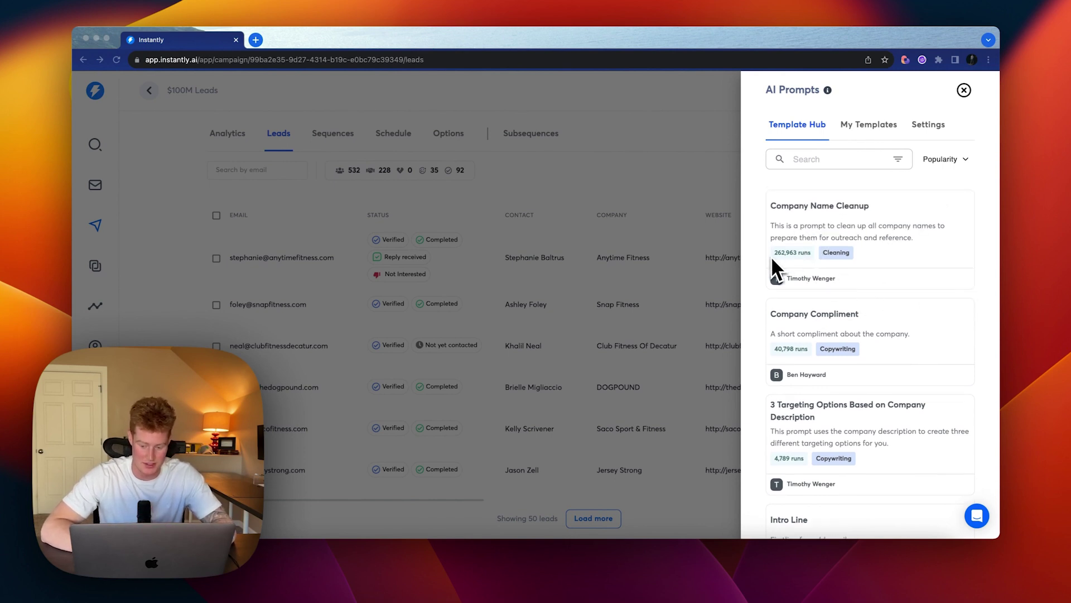
scroll(820, 262, "down", 4)
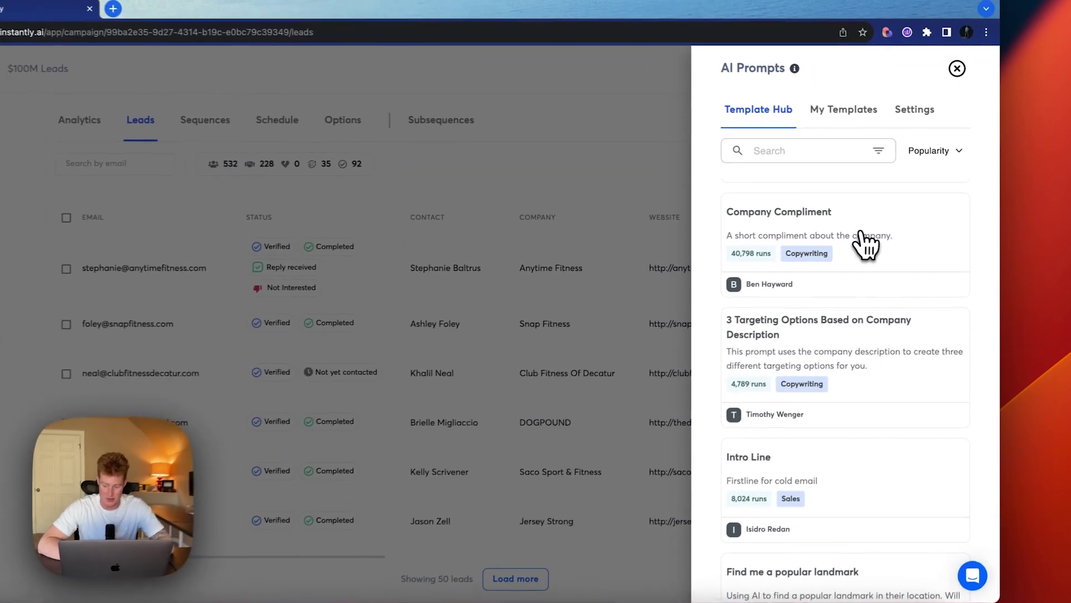
left_click(882, 232)
left_click(814, 232)
left_click(769, 293)
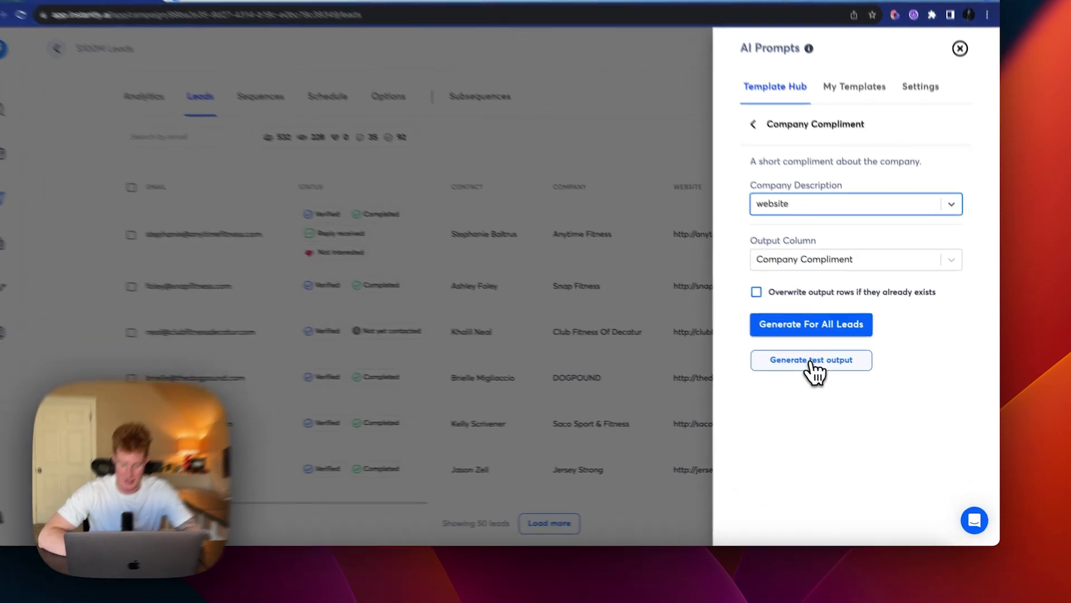
left_click(830, 371)
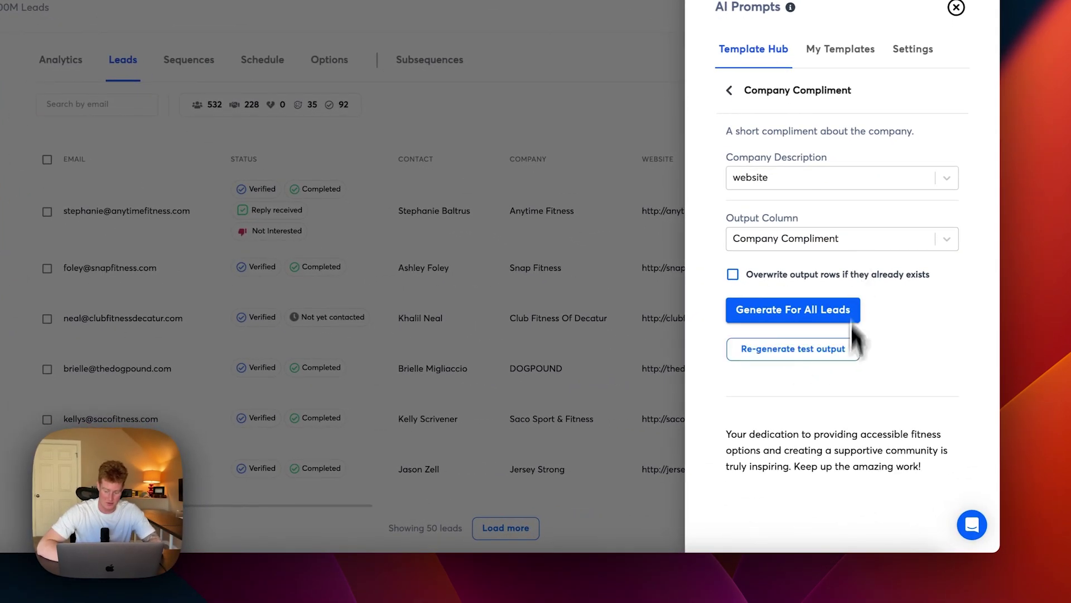
Review the generated compliment text, then return to the AI prompt template library
left_click_drag(923, 461, 773, 434)
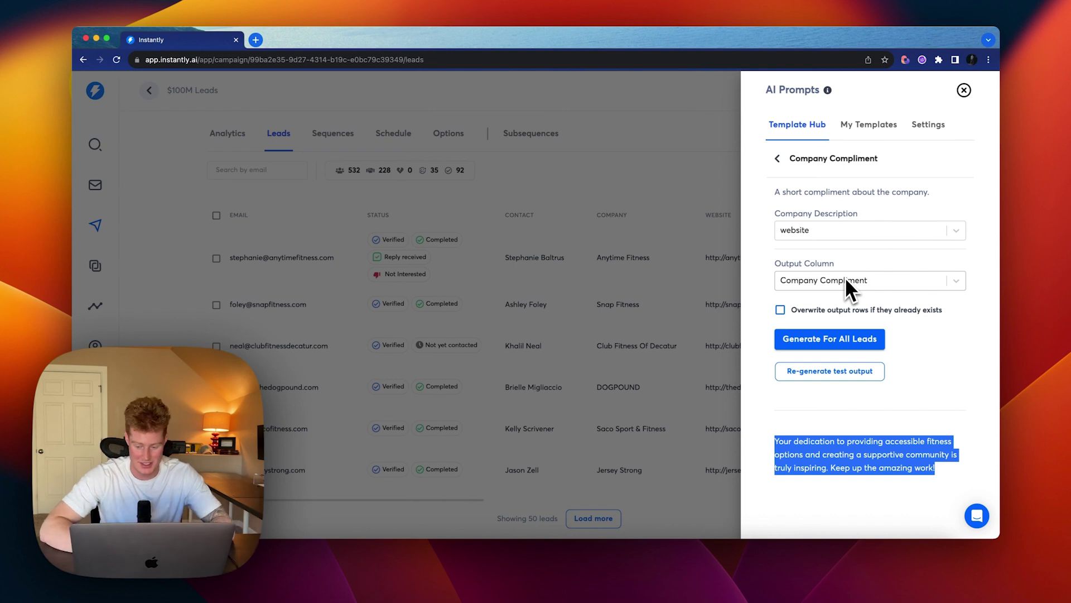
left_click(876, 452)
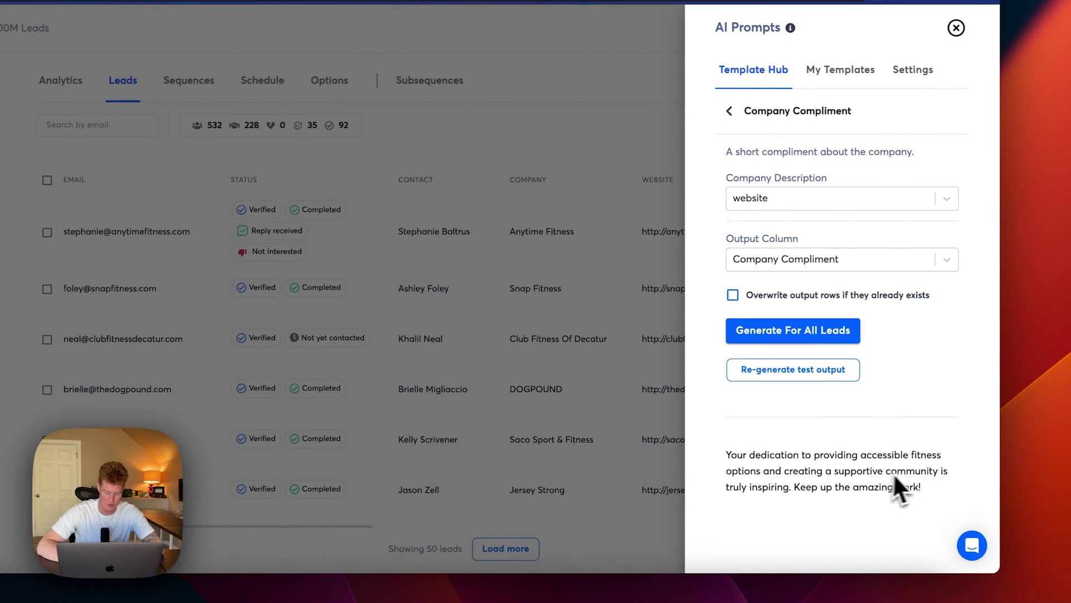
left_click_drag(921, 488, 724, 453)
left_click(724, 430)
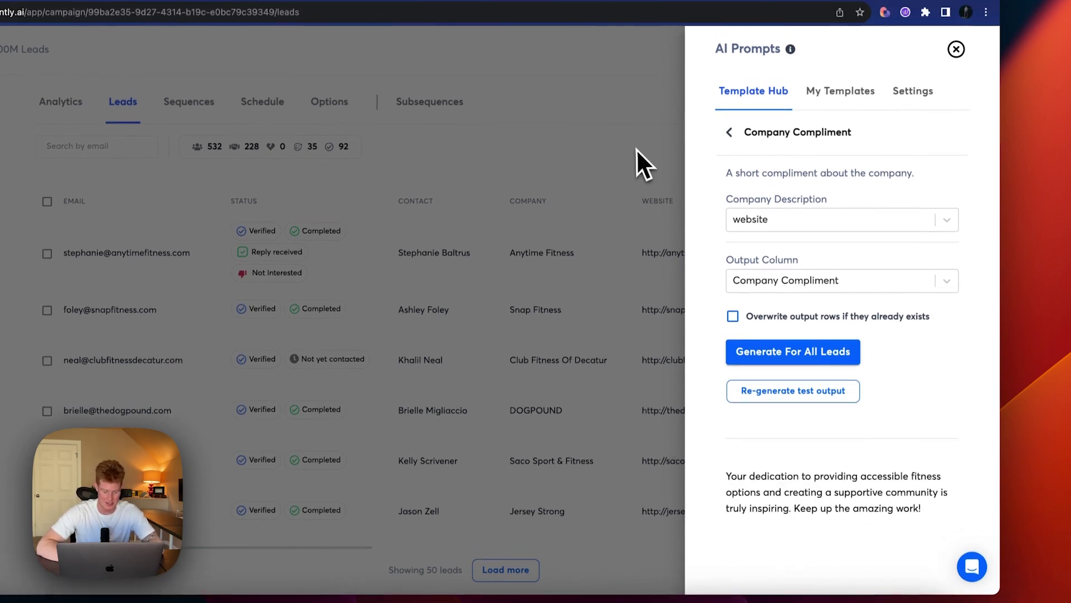
left_click(632, 121)
left_click(691, 153)
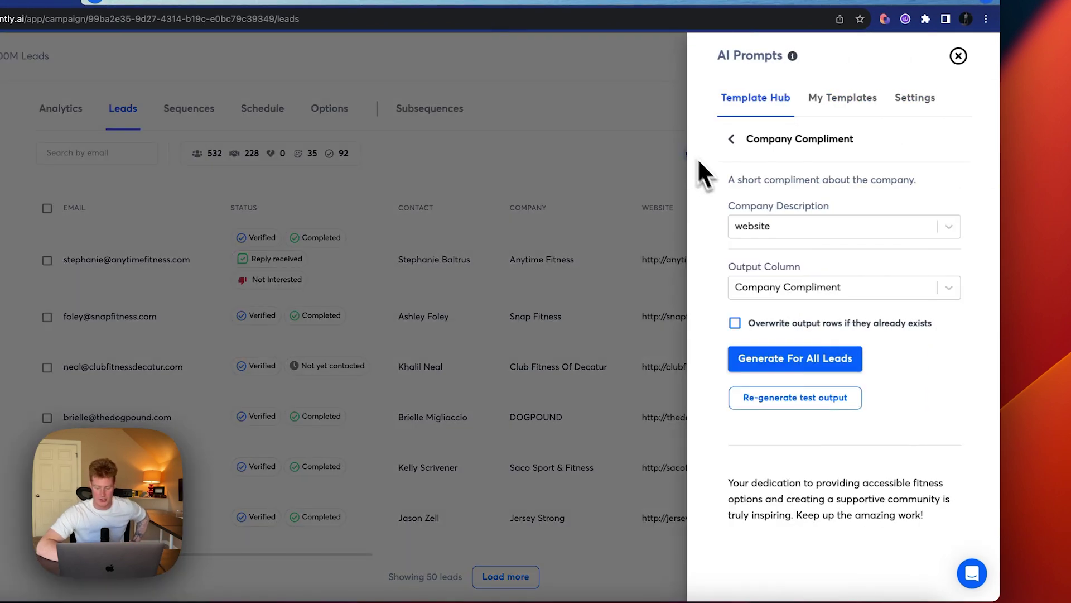
left_click(799, 219)
left_click(729, 139)
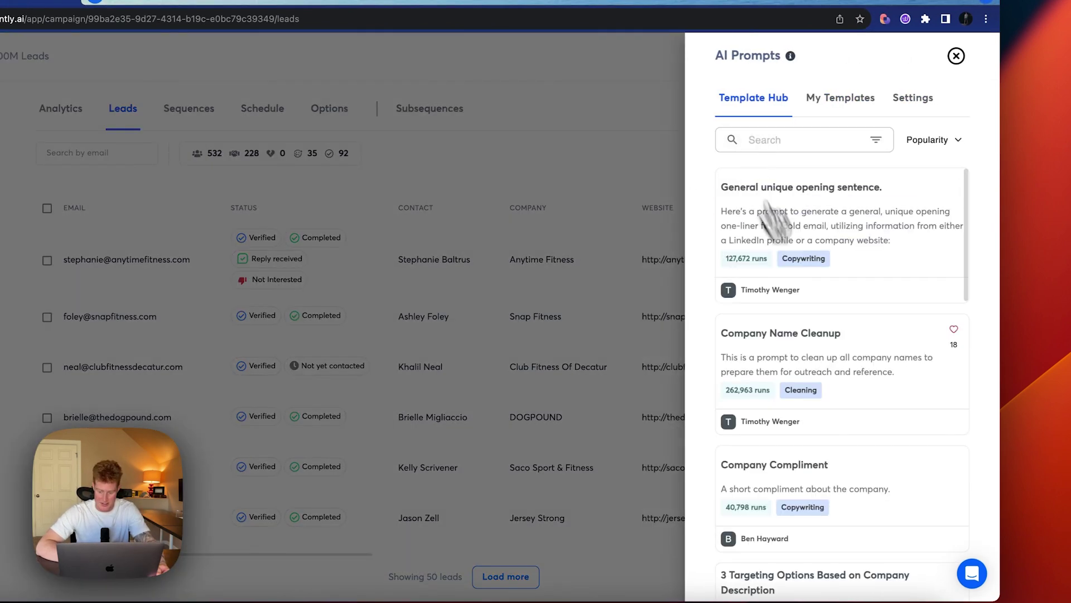
Test the Intro Line template with Firstline set to the website column
scroll(825, 335, "down", 6)
scroll(845, 389, "down", 2)
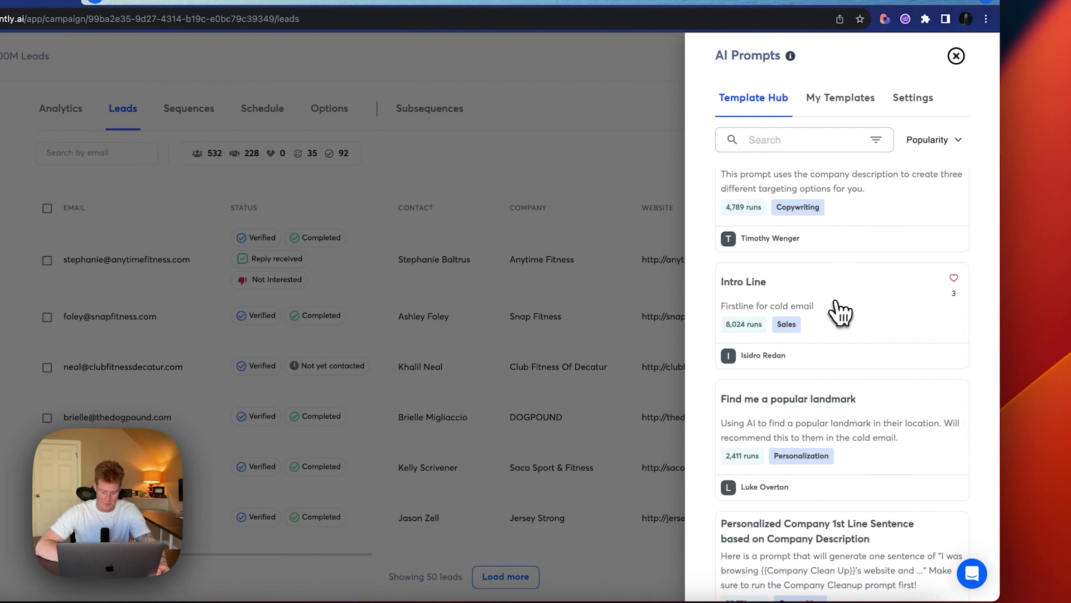
left_click(839, 335)
left_click(824, 225)
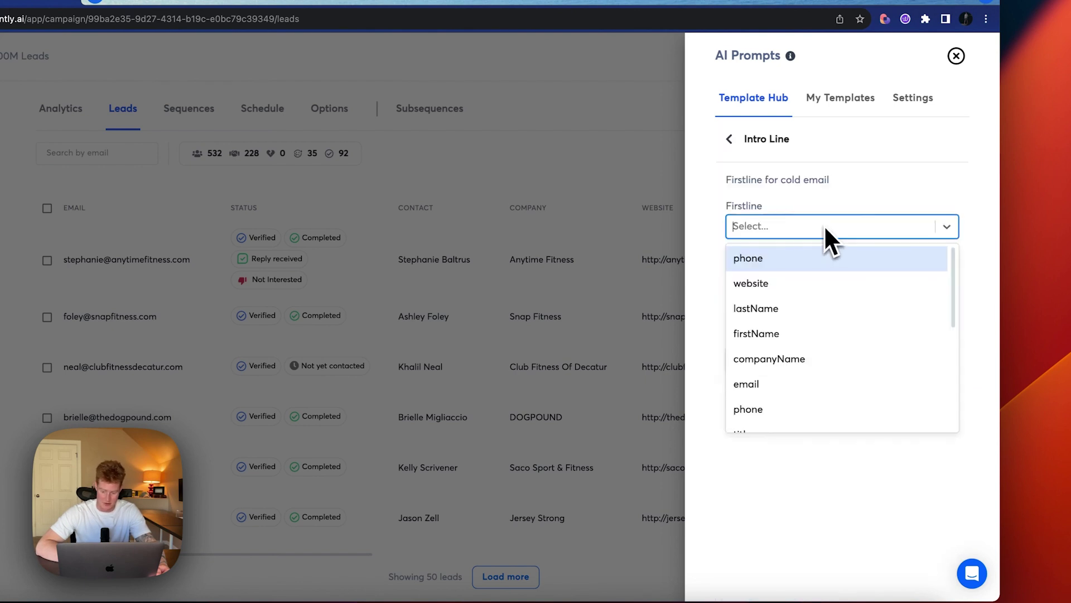
left_click(772, 285)
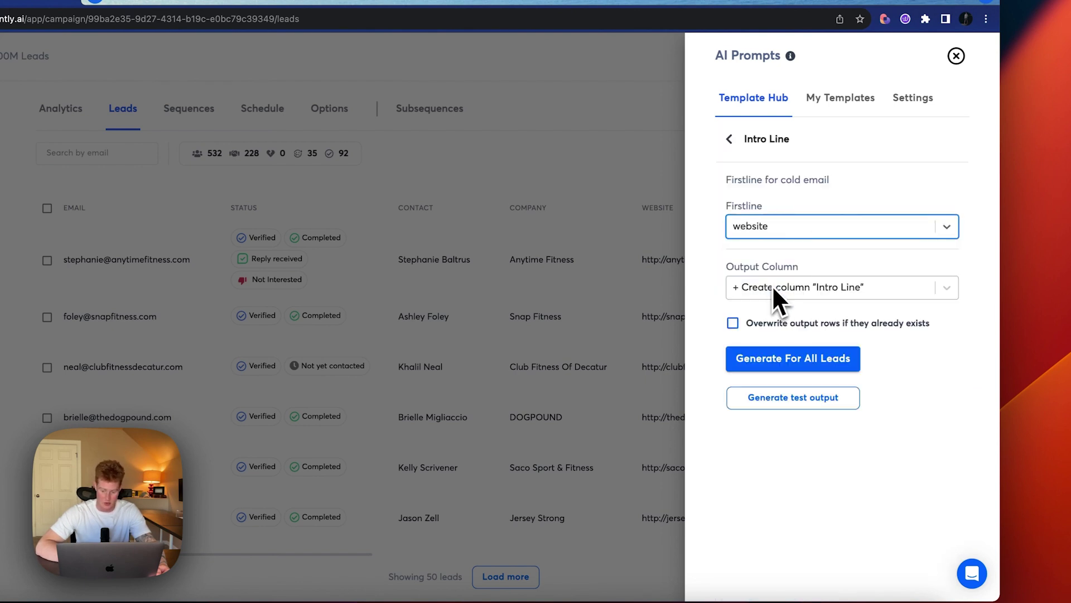
left_click(787, 399)
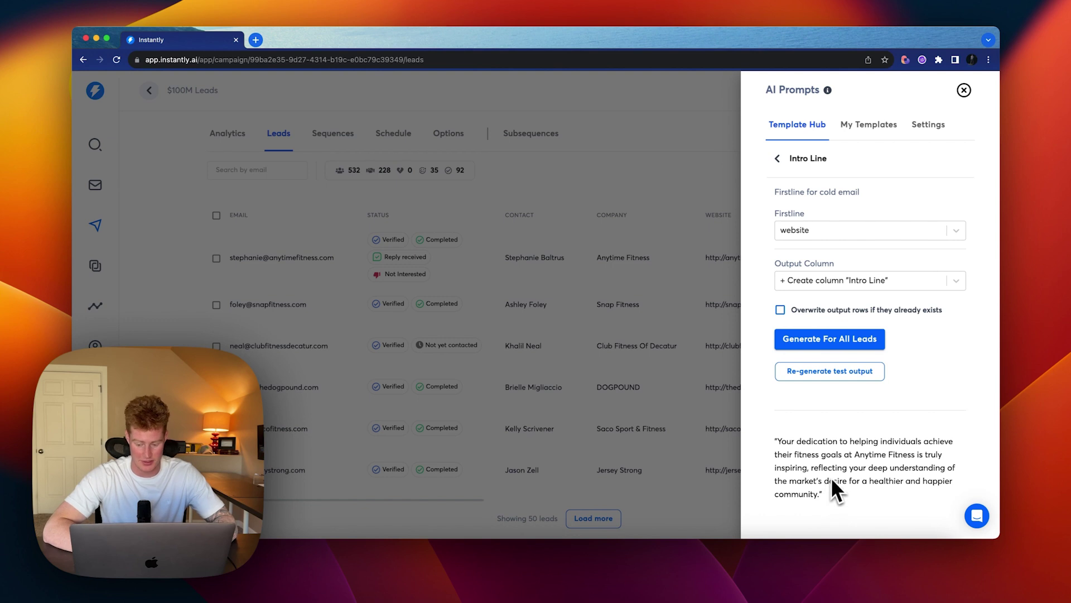
Create a custom prompt using {{website}} to make a funny cold email opener, and test it
left_click(868, 125)
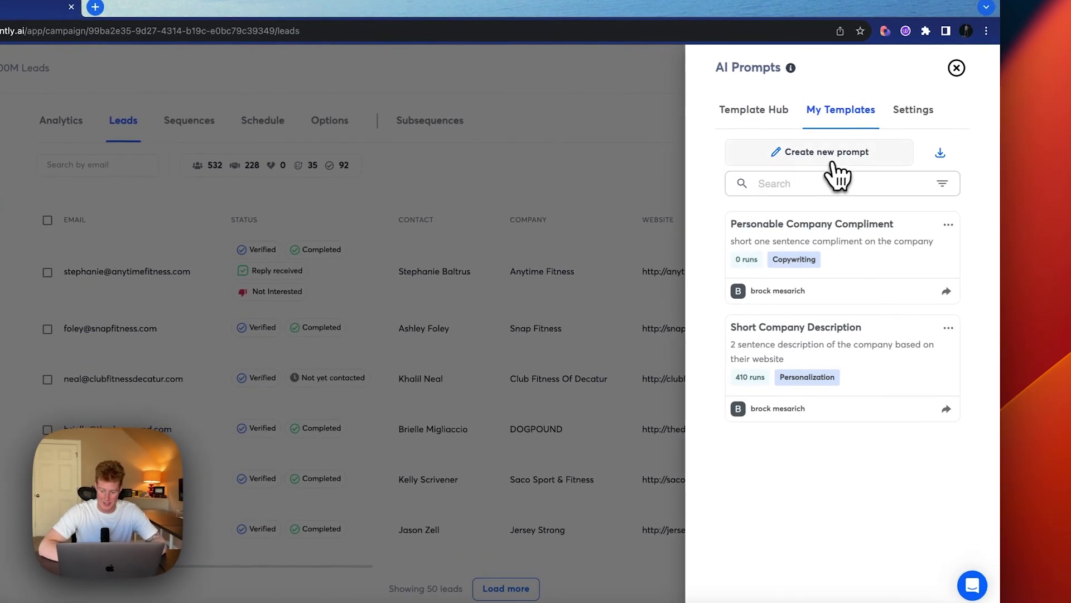
left_click(834, 161)
left_click(764, 231)
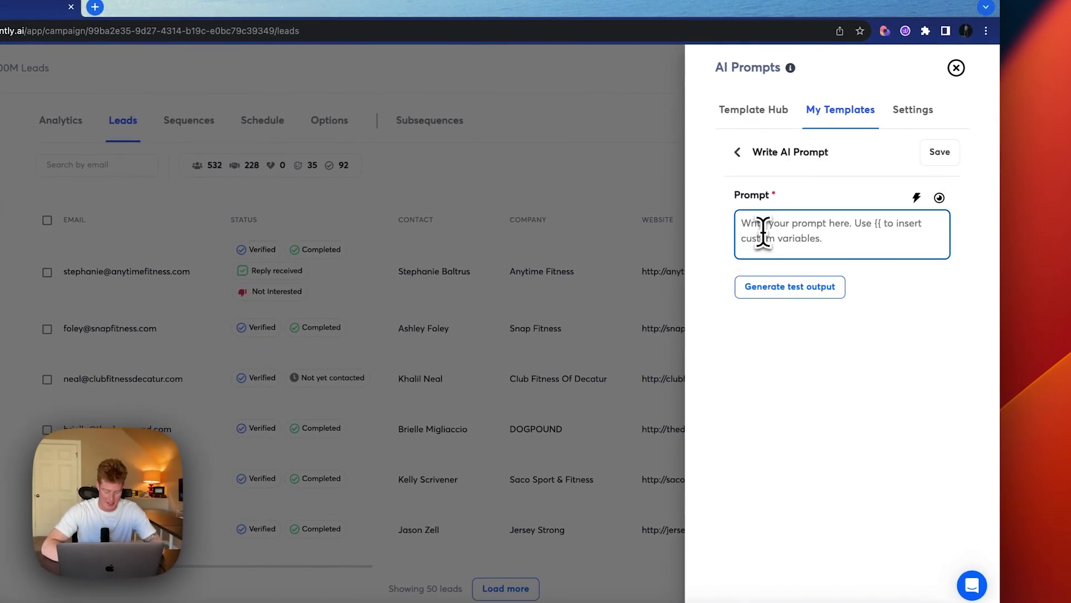
type("use")
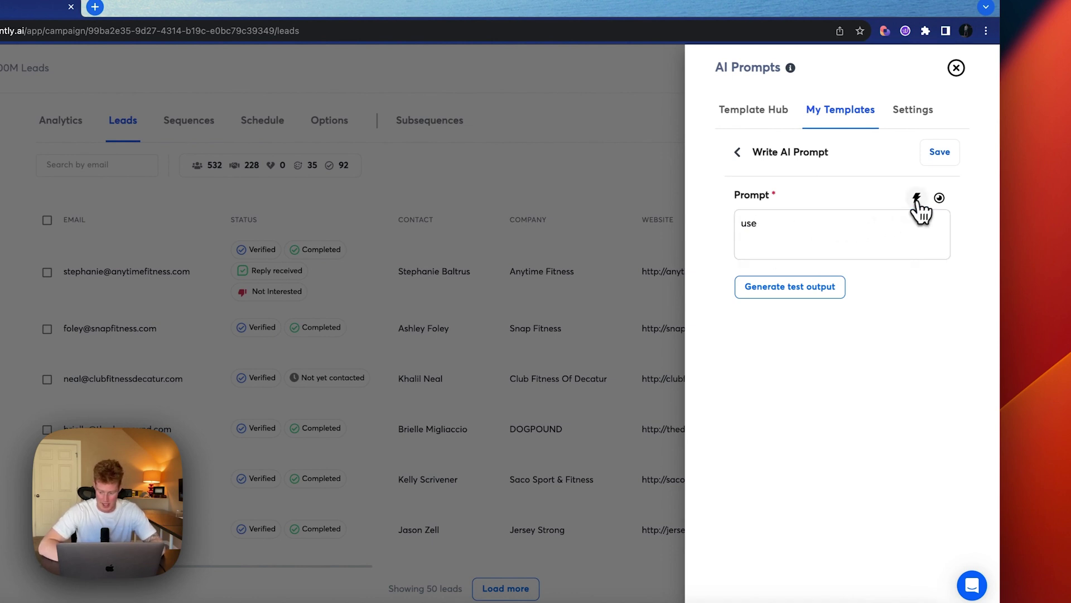
left_click(916, 197)
left_click(861, 369)
left_click(841, 230)
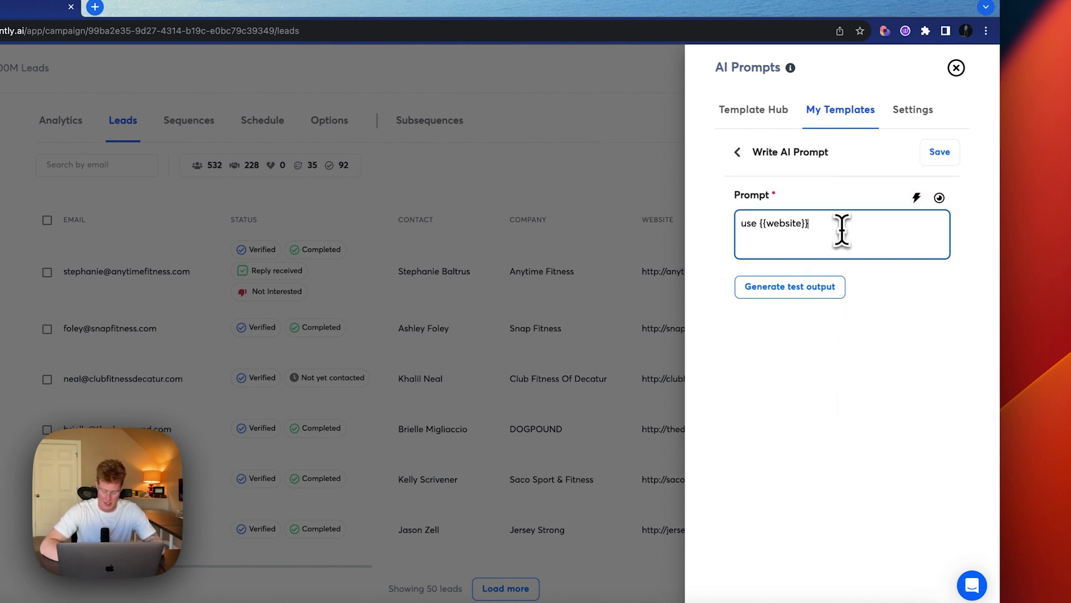
type("and make a")
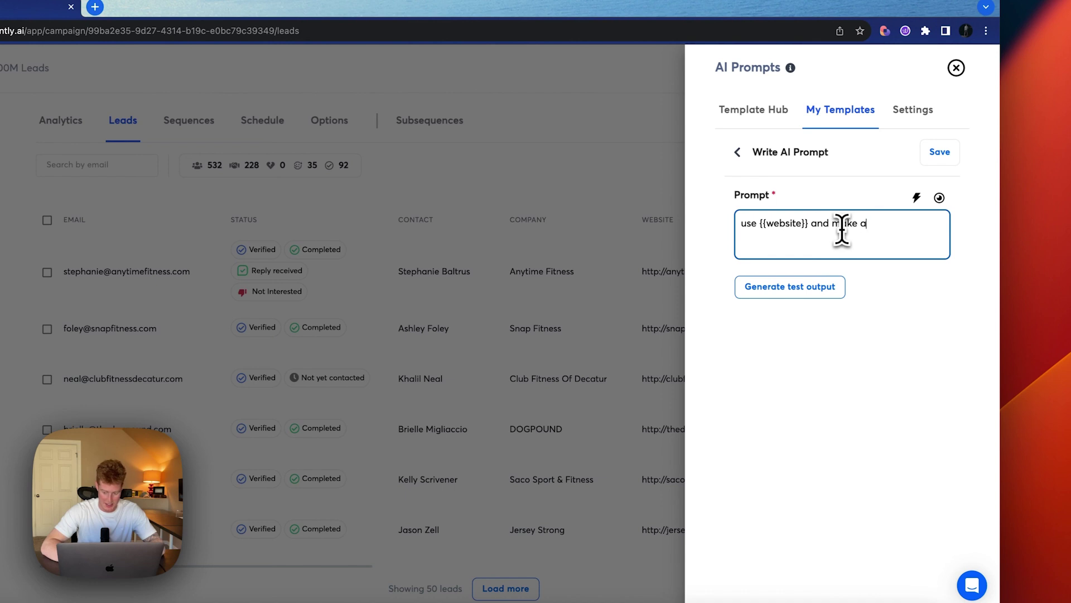
type(" funny cold email opening based on the info on their website")
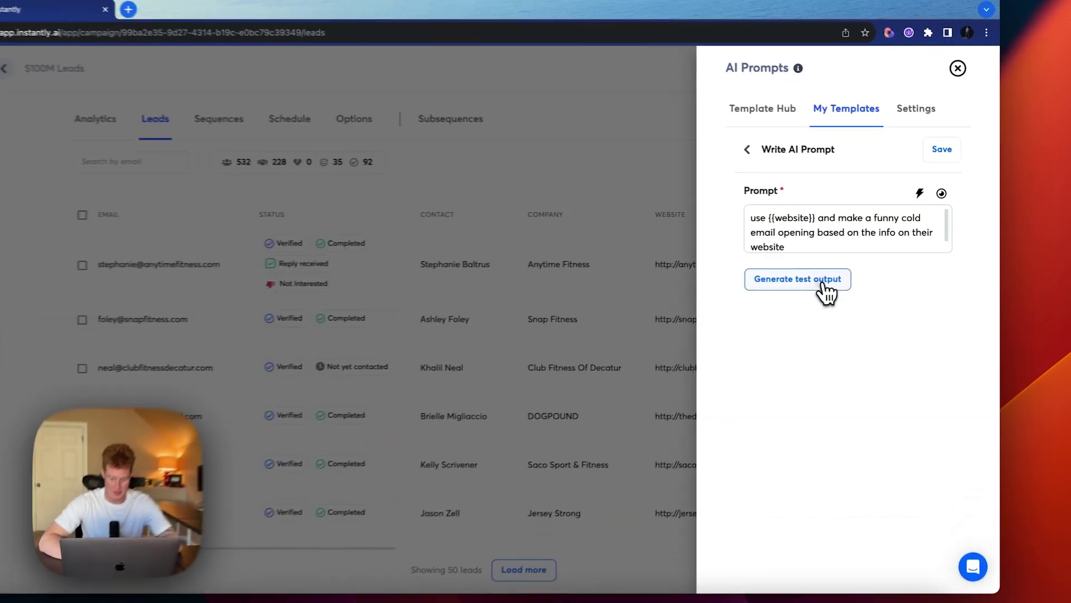
left_click(856, 270)
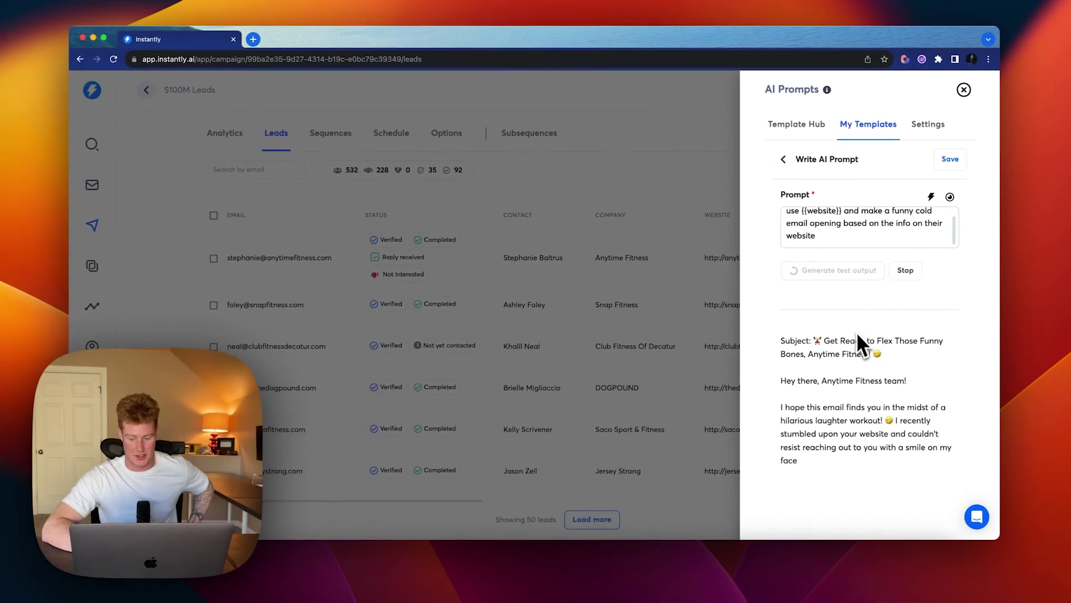
Revise the prompt to end with 'make it 2 sentences' and regenerate the test output
scroll(859, 336, "down", 4)
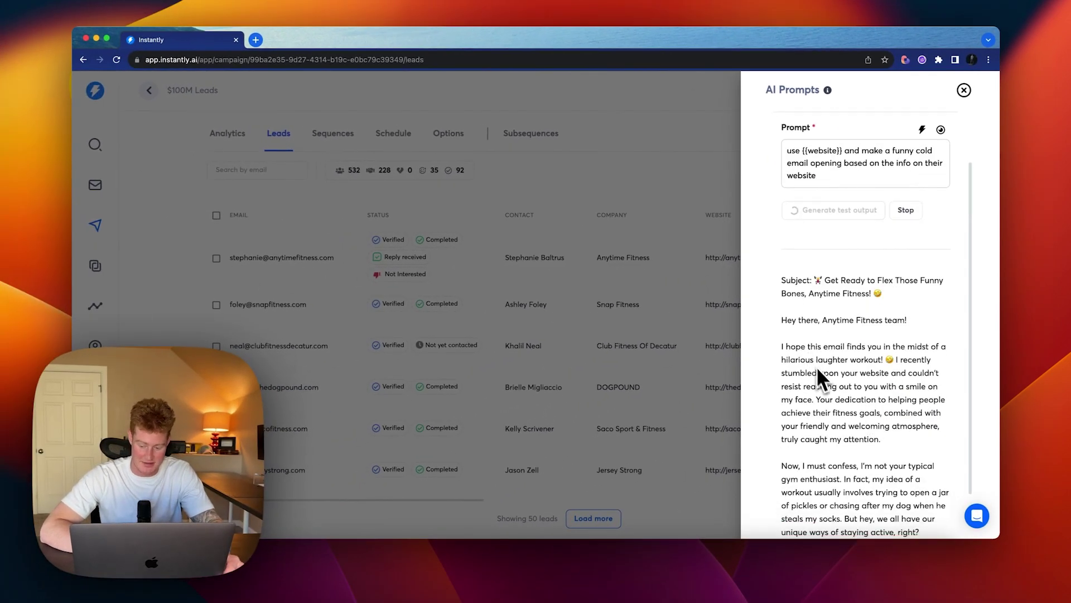
scroll(896, 249, "up", 5)
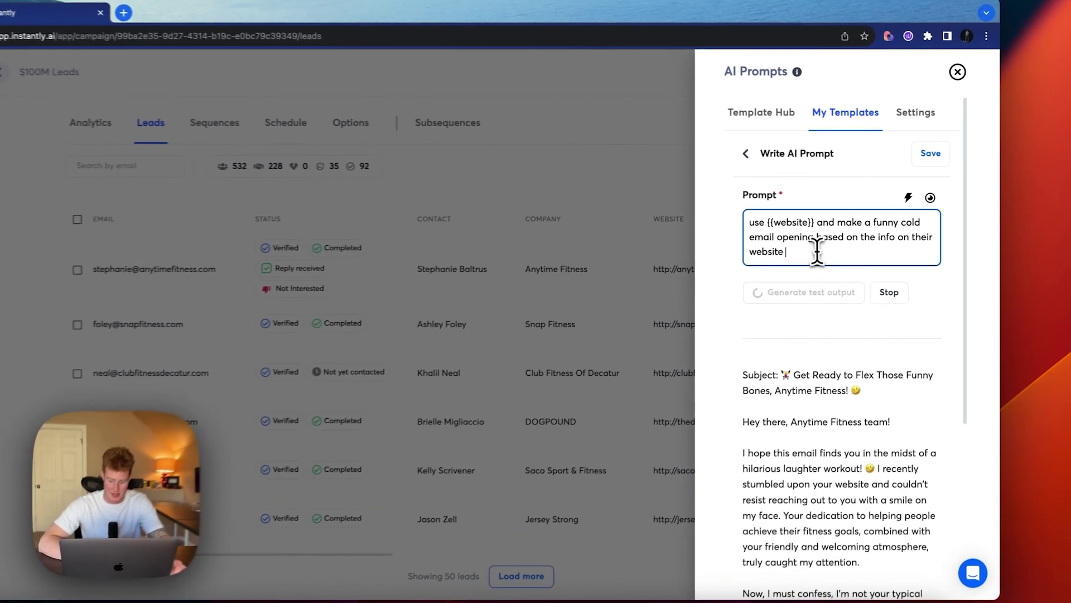
type(". mKA")
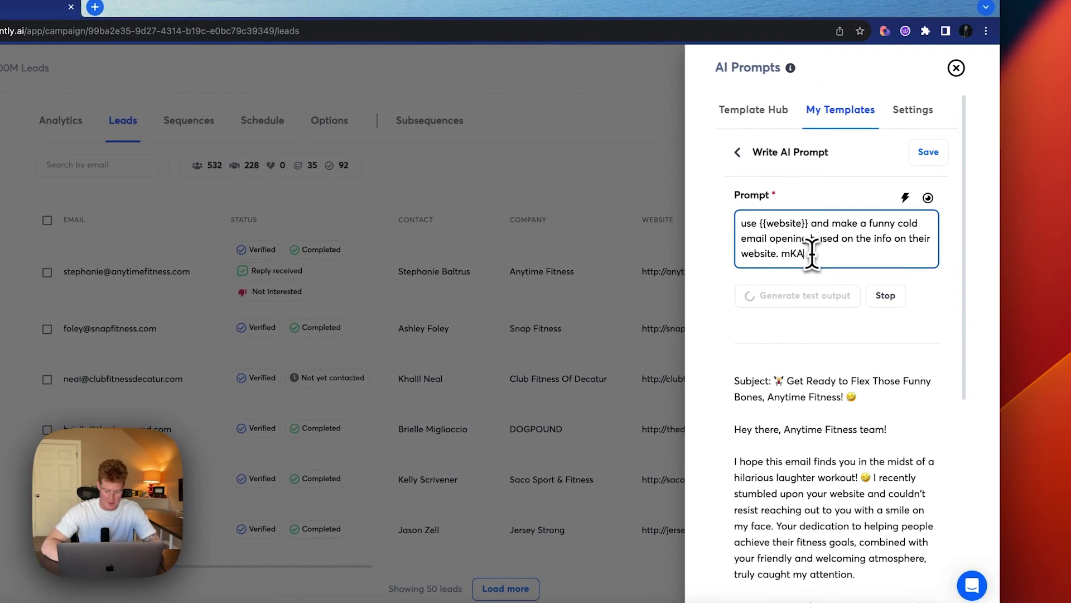
key("BackSpace")
key("BackSpace")
key("BackSpace")
type("ake")
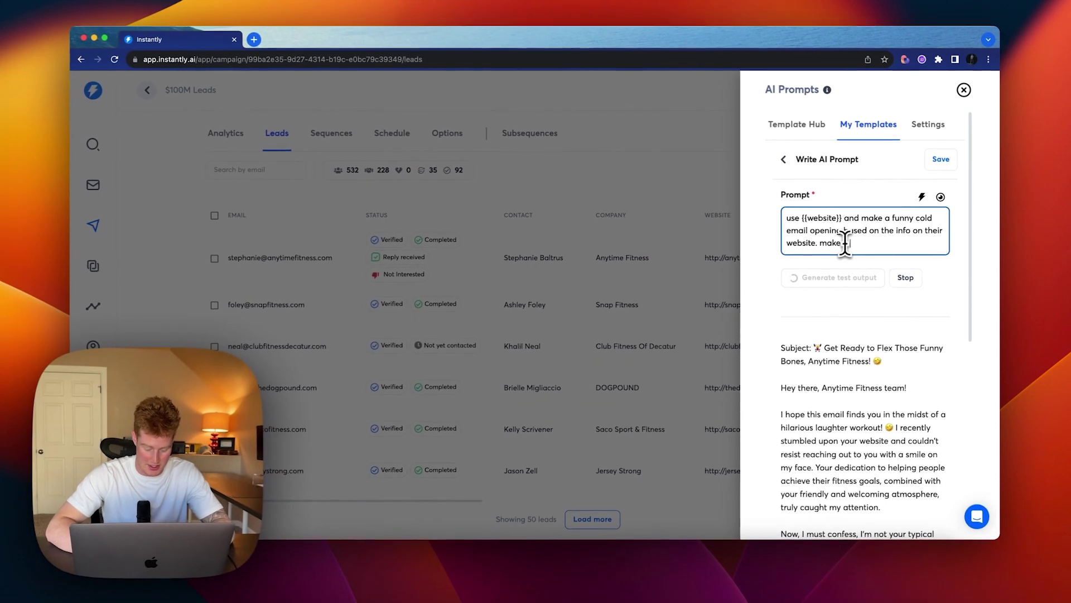
type(" 2 sentences")
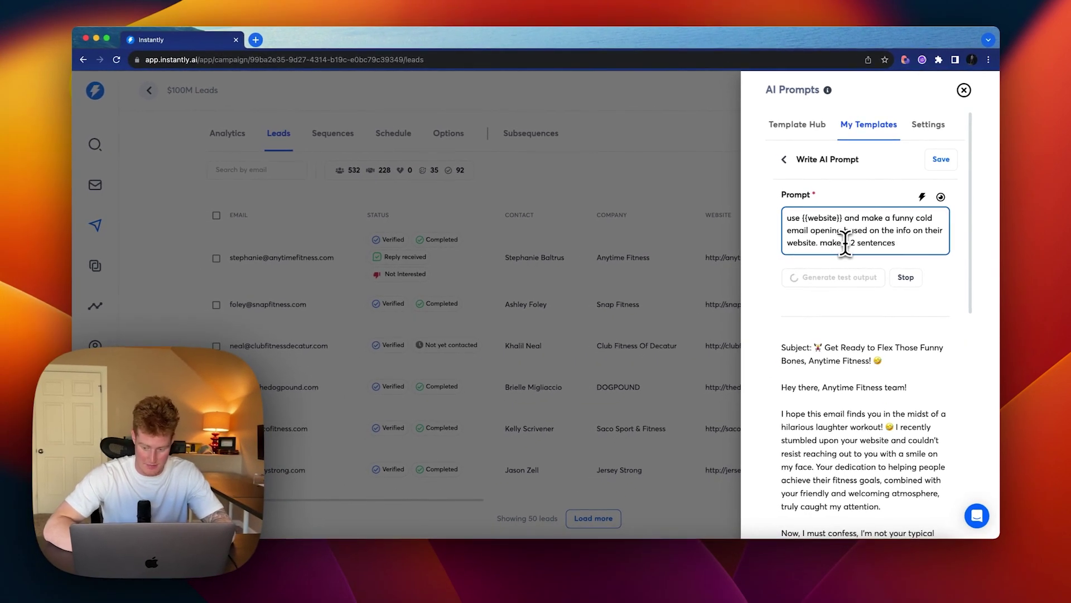
left_click(845, 242)
type("it")
left_click(905, 278)
left_click(833, 277)
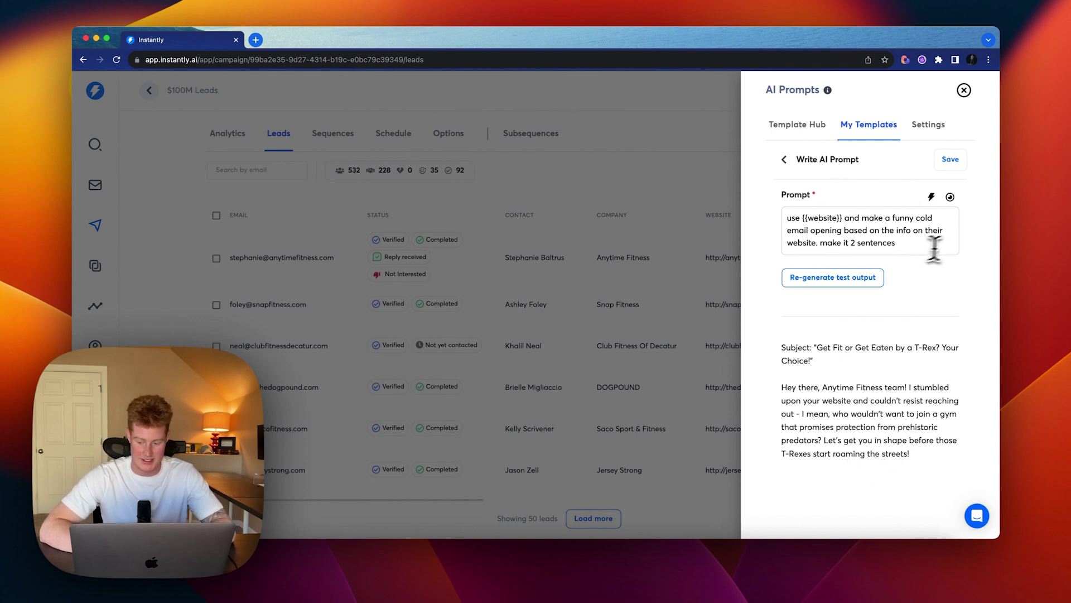
Delete the custom prompt text and go back to My Templates
left_click_drag(933, 238, 785, 218)
key("BackSpace")
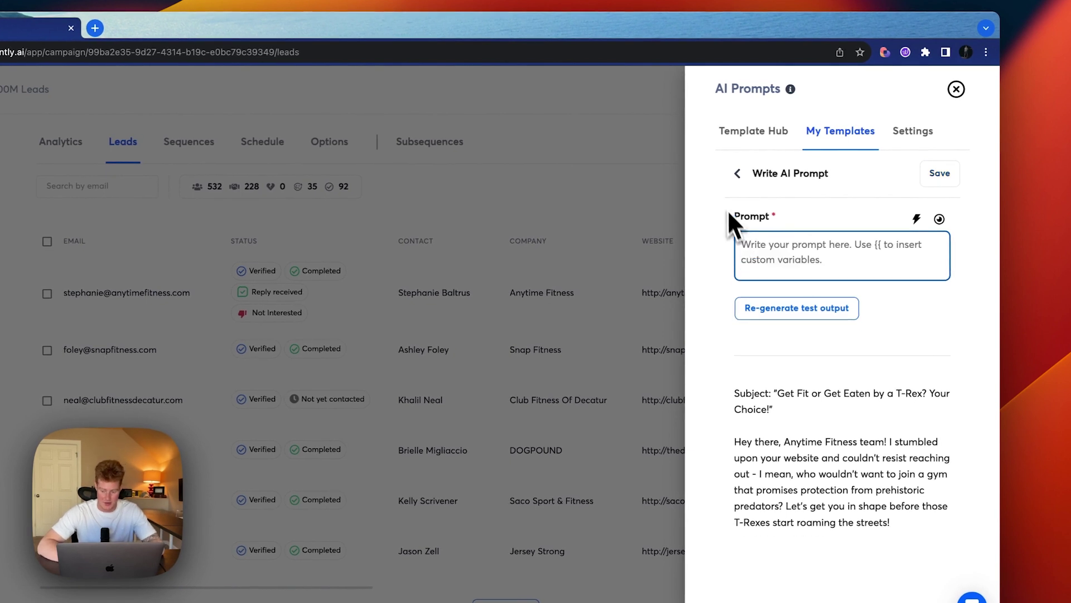
left_click(737, 173)
Return to the shared template library, briefly reopening and closing the Intro Line template
left_click(723, 133)
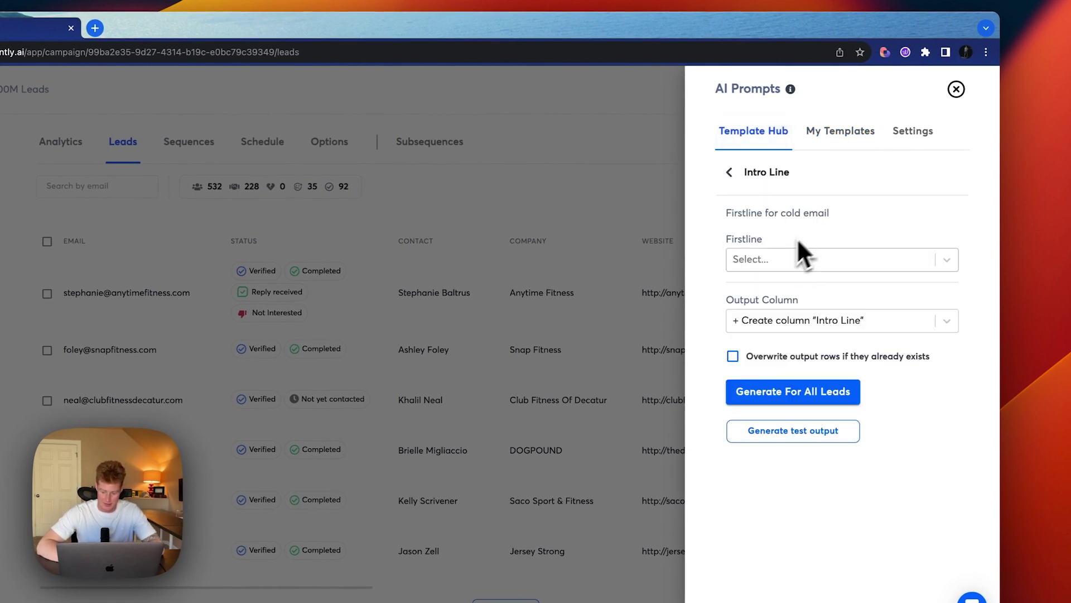
left_click(729, 173)
scroll(865, 307, "down", 3)
scroll(863, 296, "up", 3)
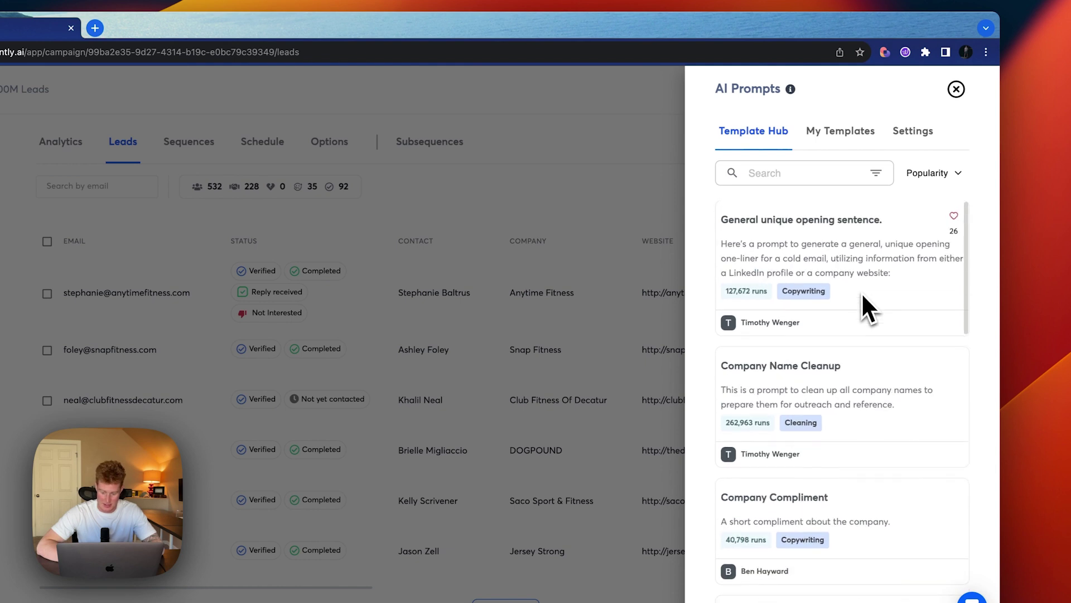
scroll(862, 293, "down", 5)
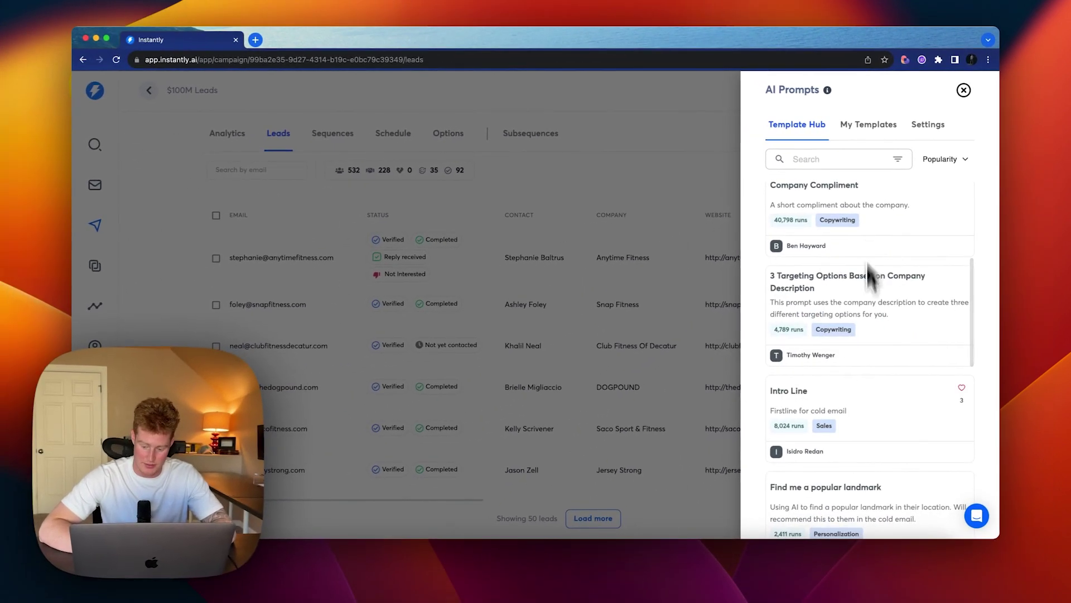
left_click(869, 411)
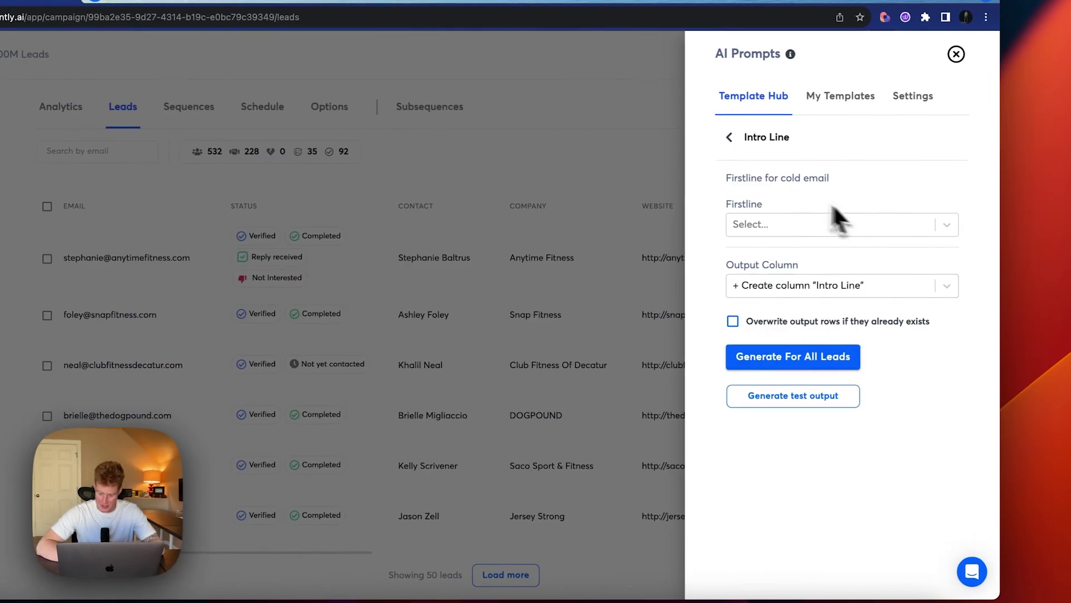
key("Escape")
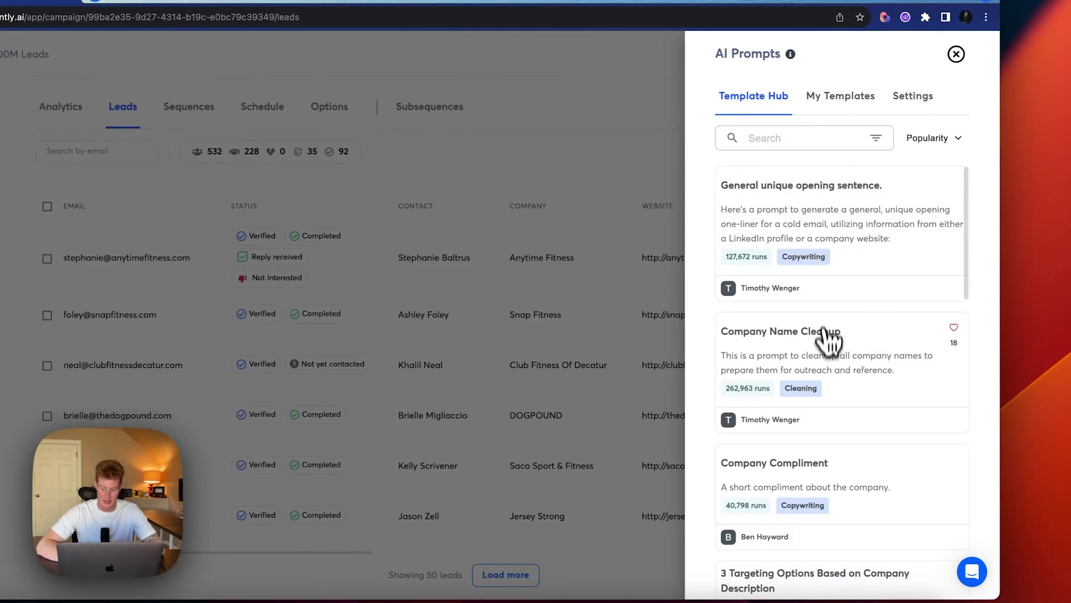
scroll(831, 346, "down", 3)
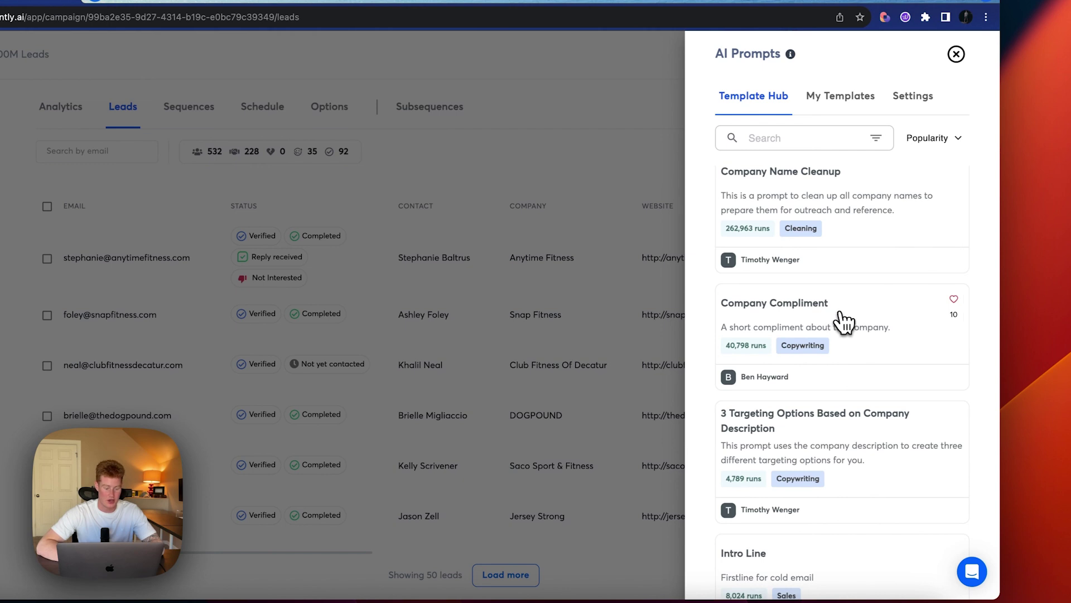
Run Company Compliment with website as description on all leads after a test, then close the panel
left_click(844, 322)
left_click(765, 229)
left_click(764, 278)
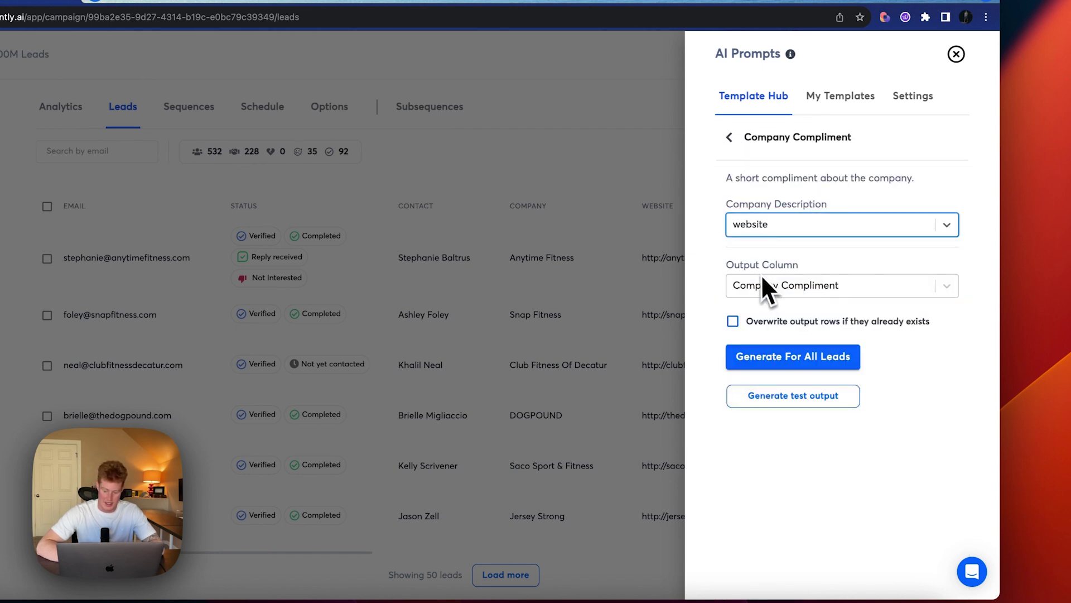
left_click(793, 396)
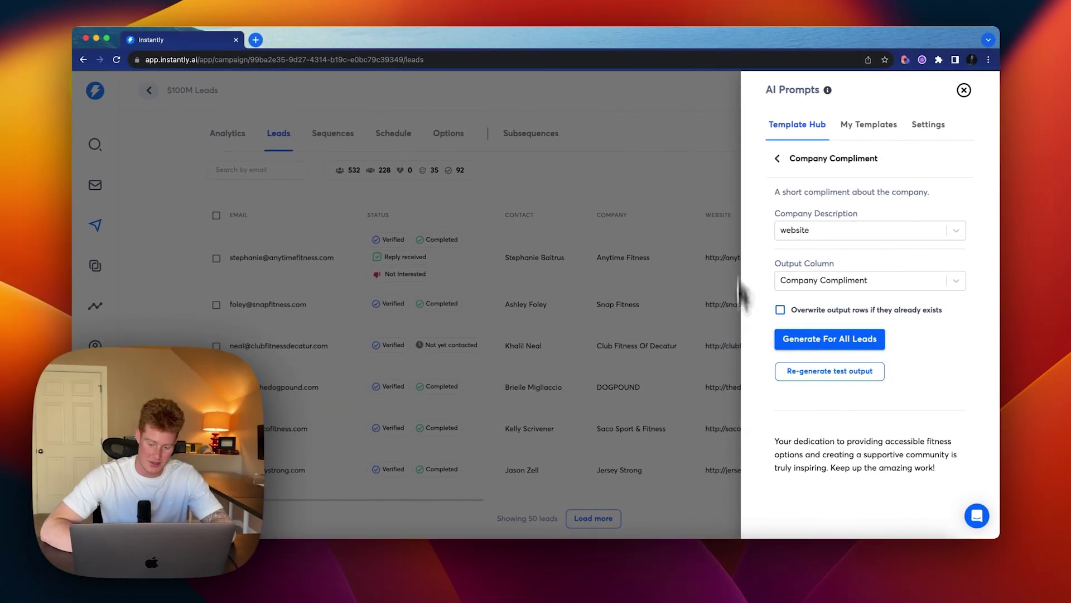
left_click(822, 338)
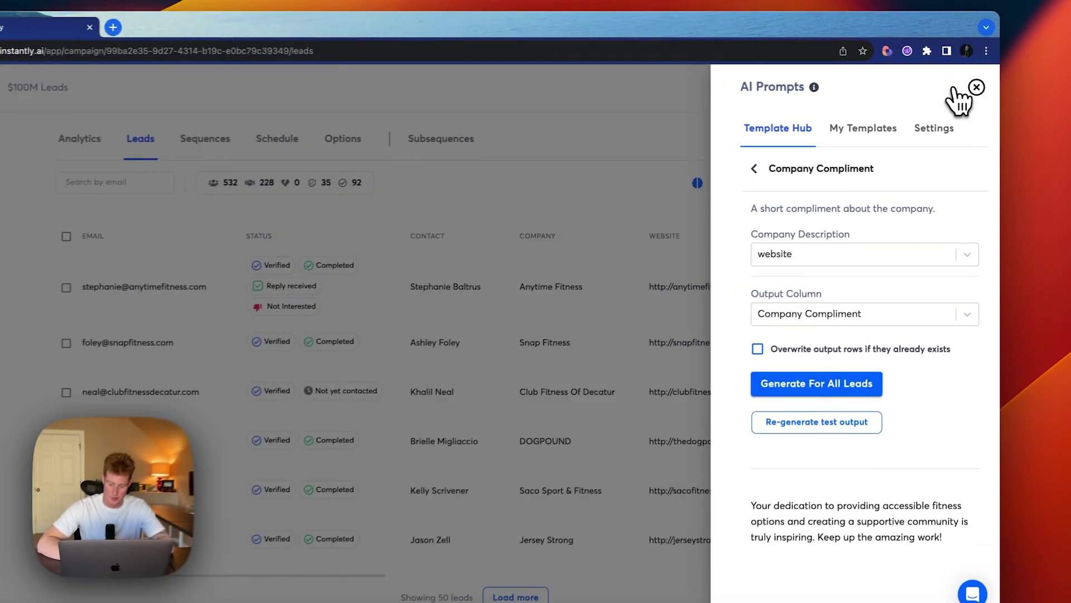
left_click(964, 90)
scroll(552, 327, "right", 10)
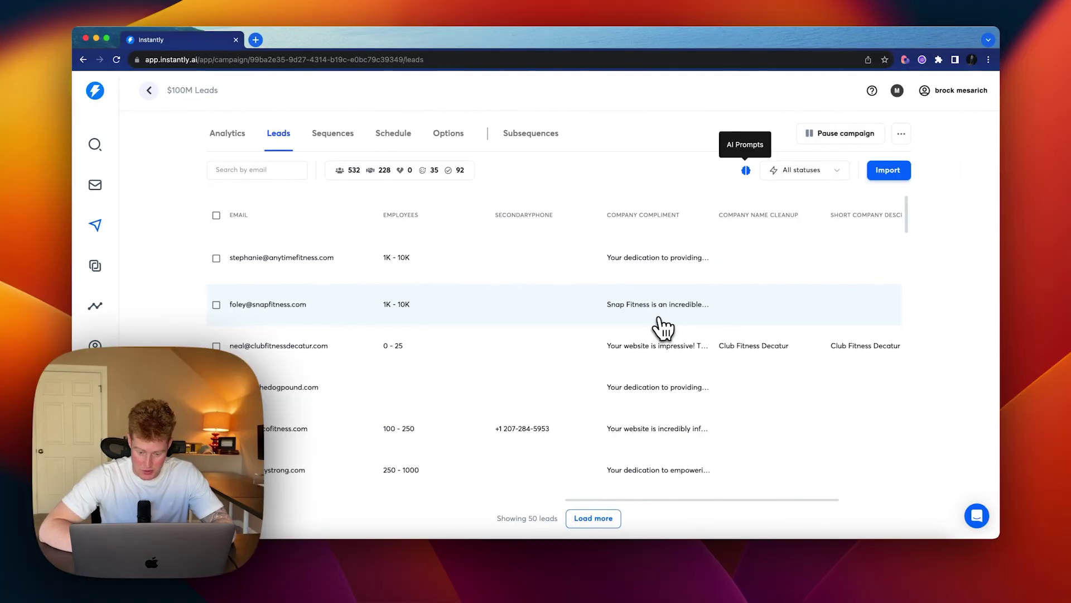
scroll(663, 328, "right", 5)
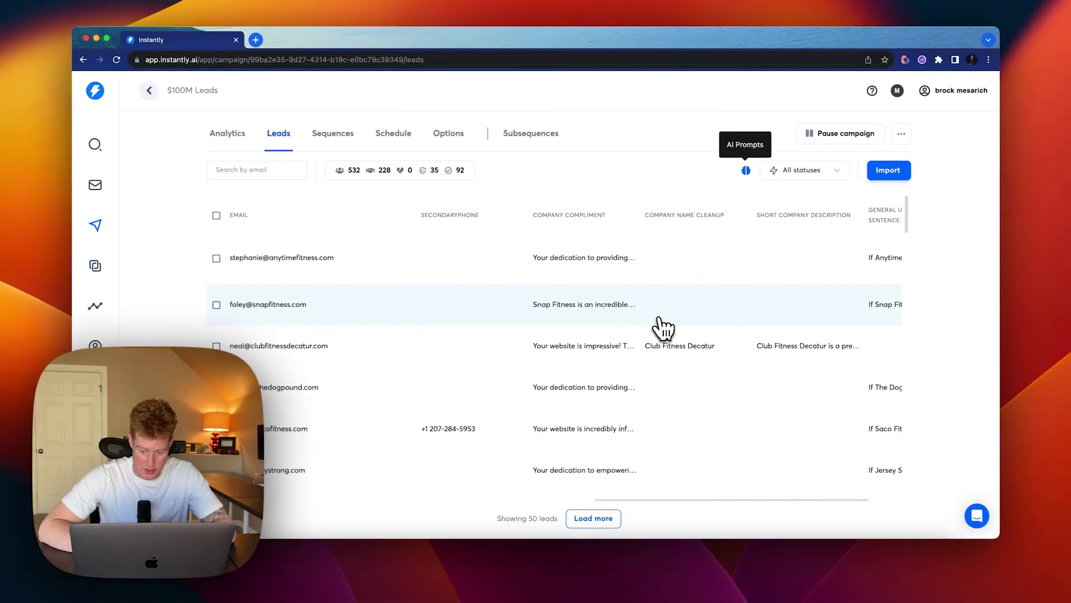
scroll(561, 258, "left", 2)
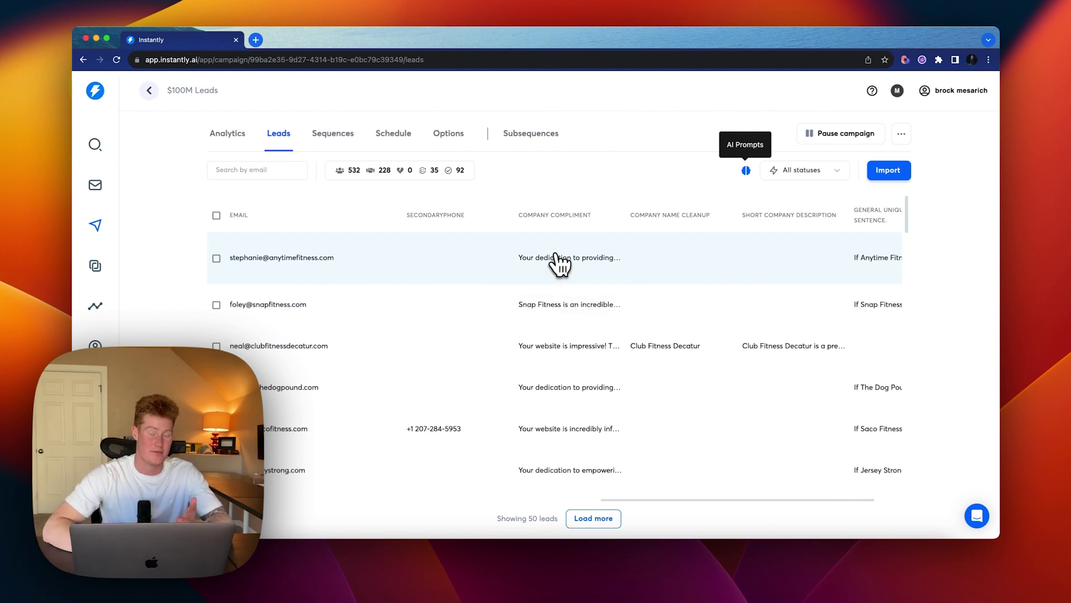
scroll(558, 262, "down", 15)
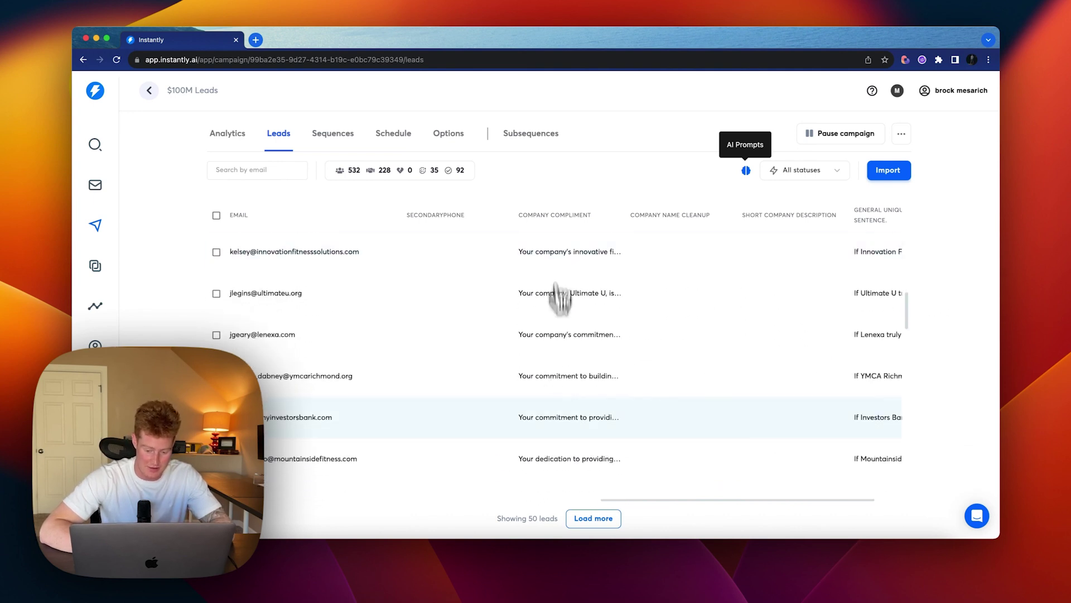
scroll(562, 391, "down", 10)
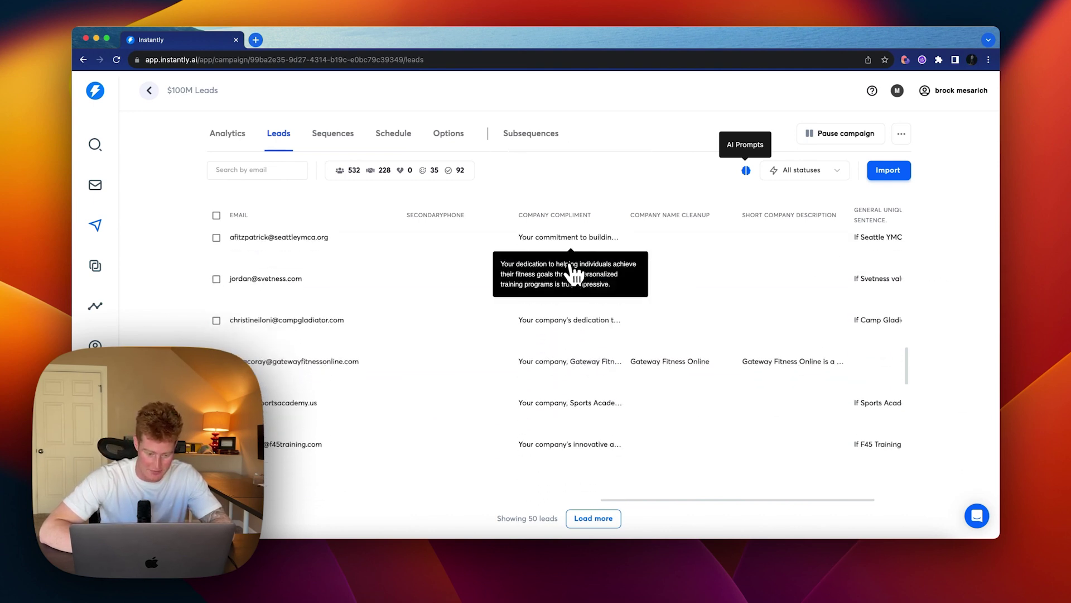
scroll(570, 273, "down", 1)
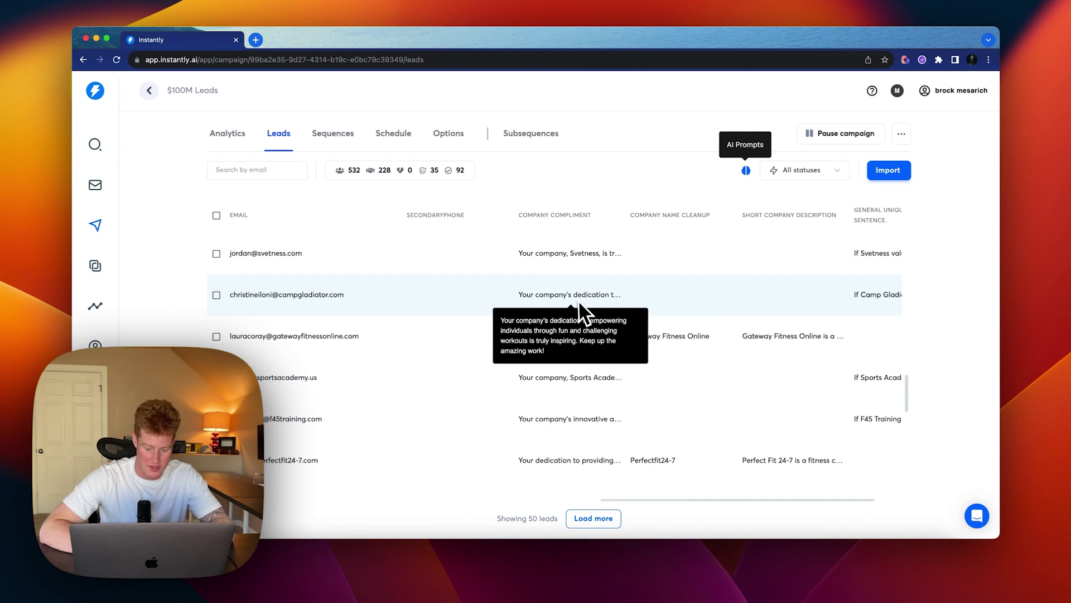
scroll(578, 300, "down", 4)
scroll(573, 307, "up", 15)
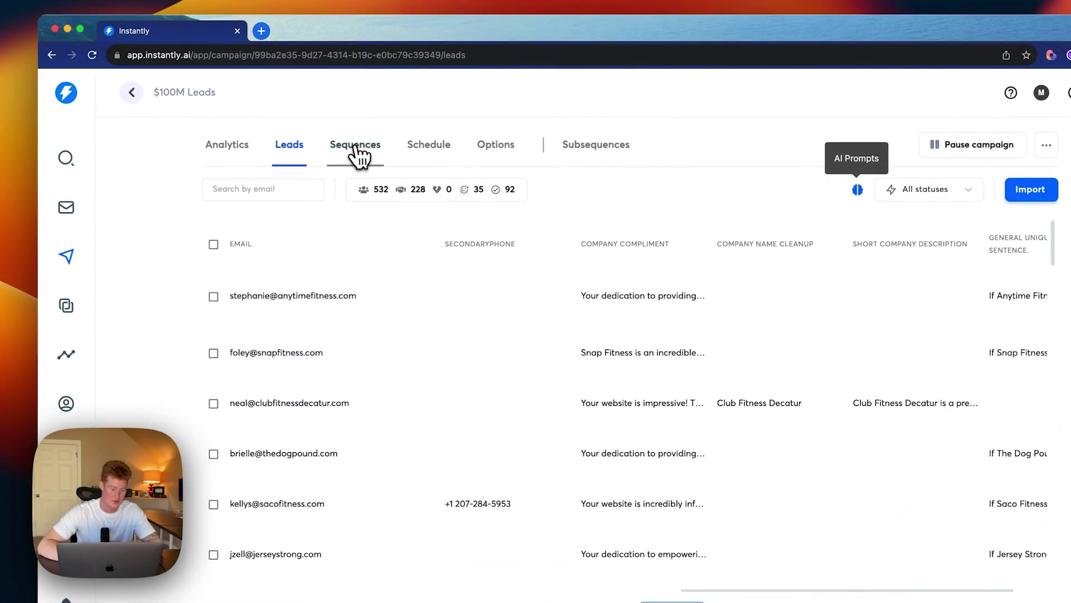
left_click(355, 150)
Review the Step 1 email body beginning with {{firstName}}, {{Company Compliment}}
scroll(290, 287, "down", 3)
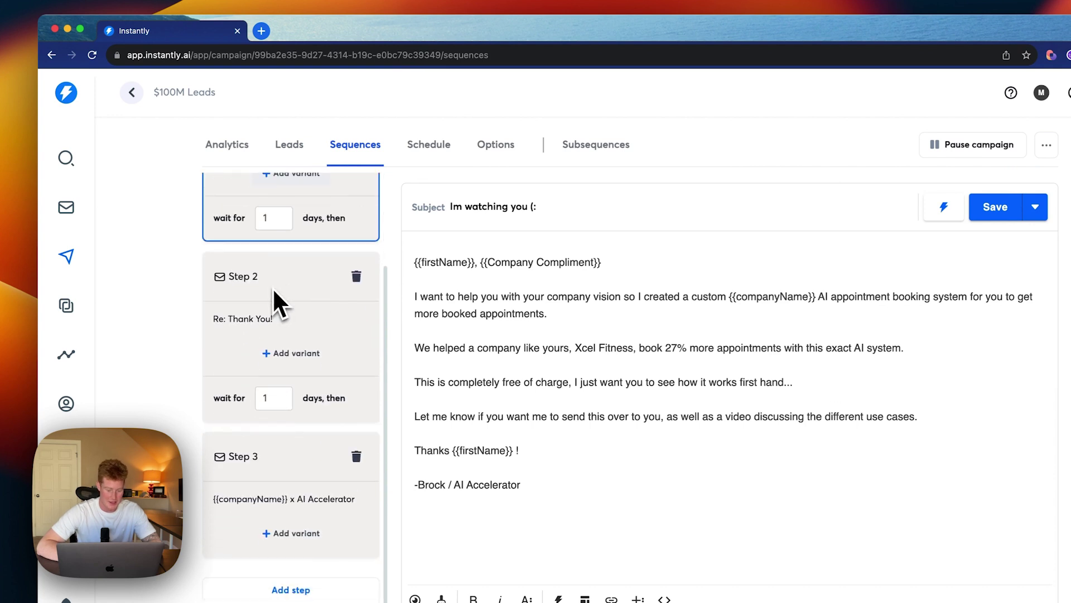
scroll(272, 287, "up", 3)
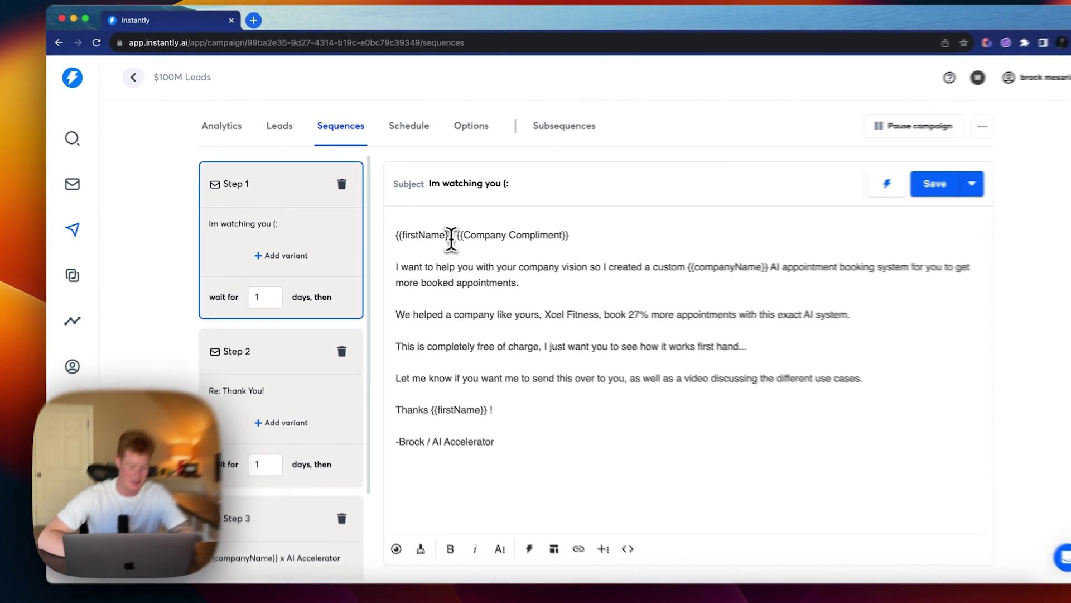
left_click_drag(450, 236, 396, 235)
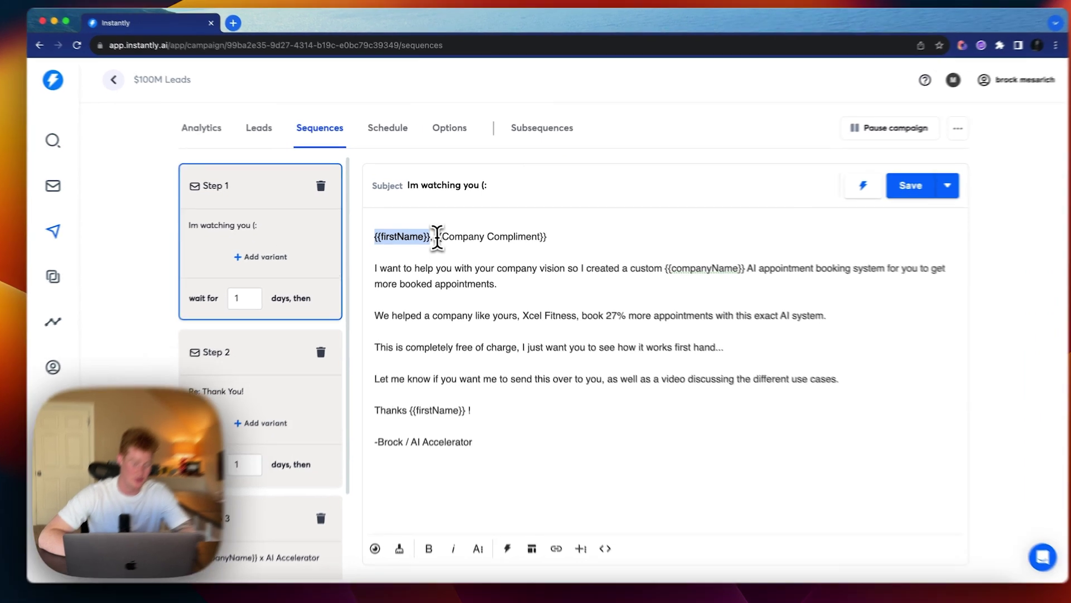
left_click(540, 232)
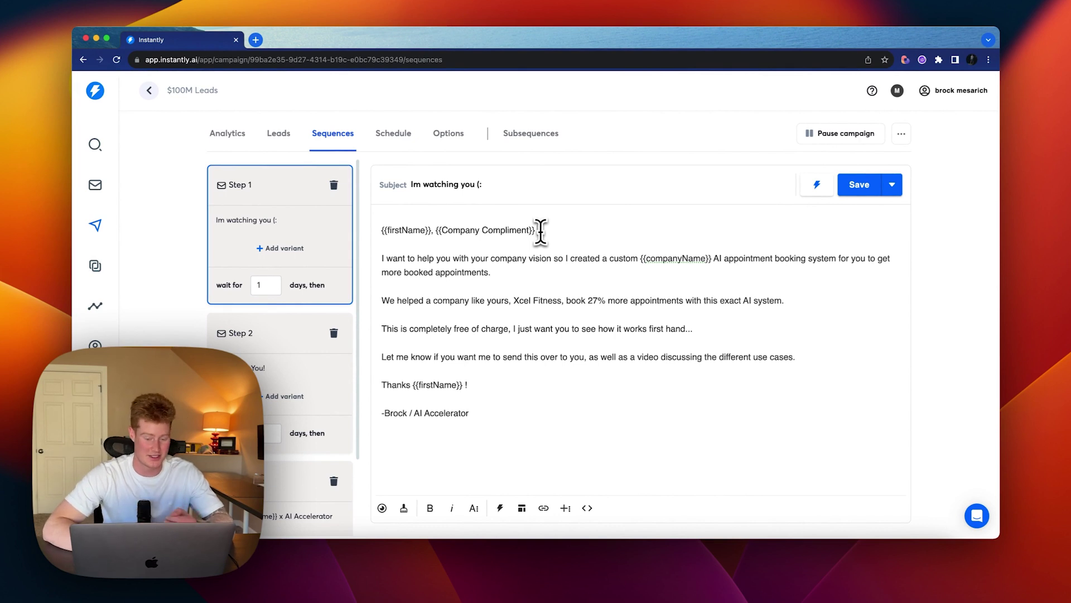
scroll(491, 251, "down", 1)
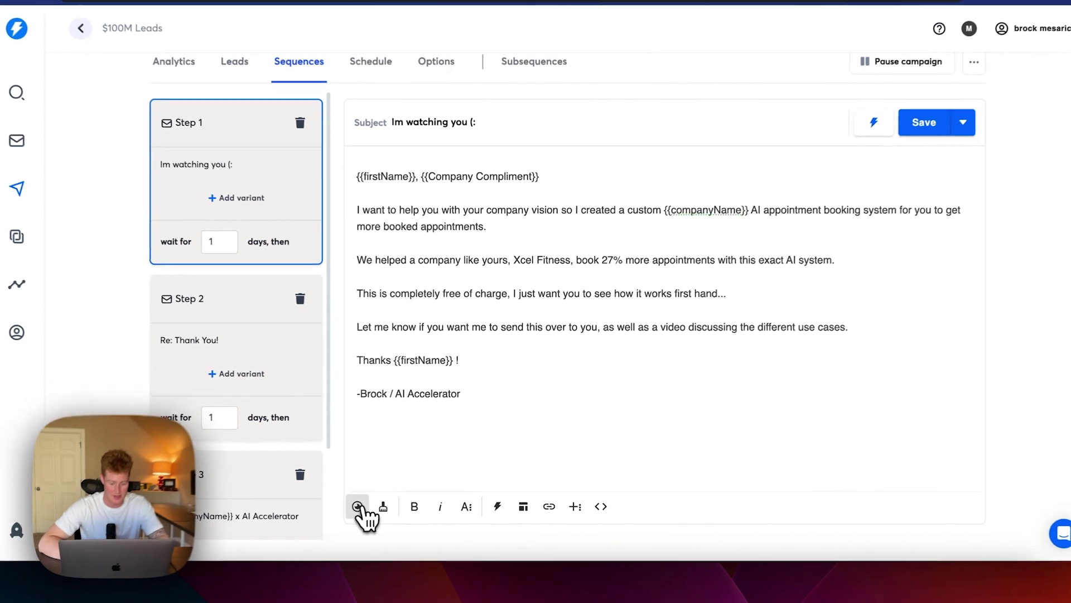
left_click(382, 492)
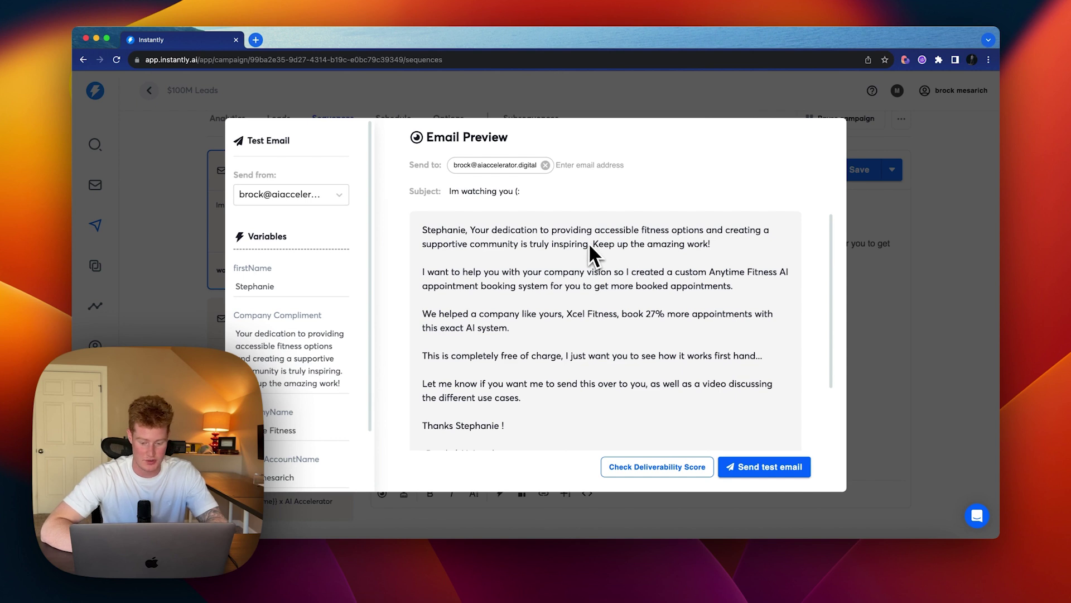
left_click_drag(711, 244, 471, 228)
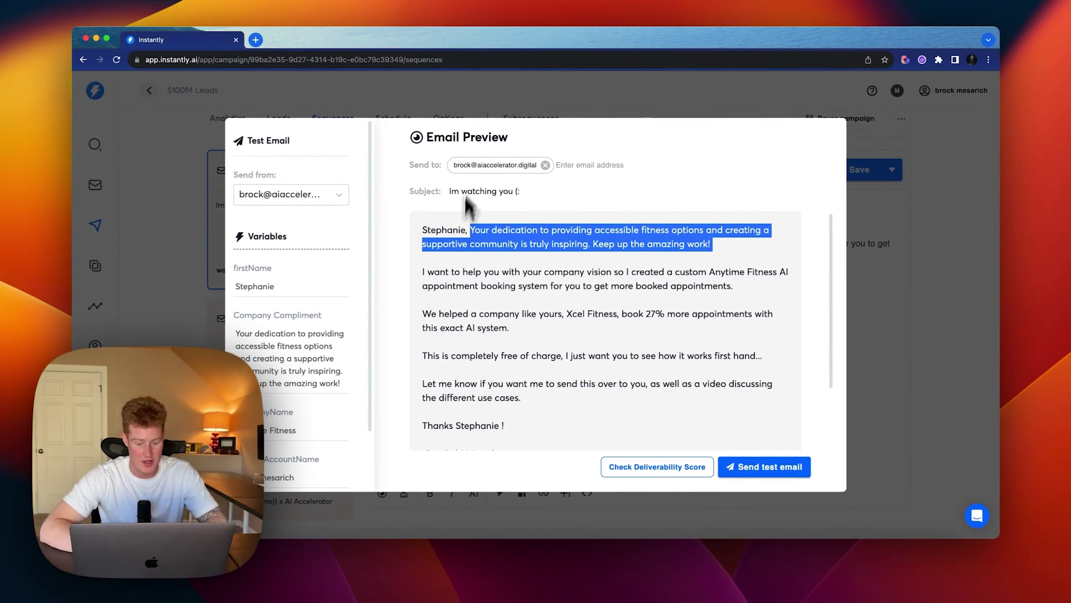
left_click(540, 102)
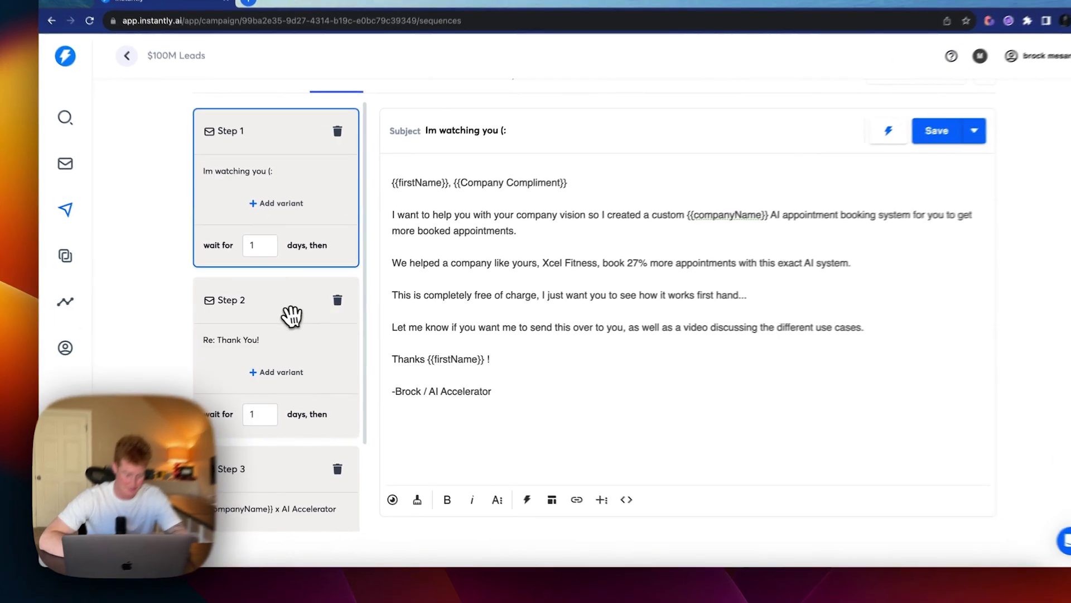
Add a Step 4 with the Short Company Description variable, preview it, then remove it
left_click(297, 328)
left_click(274, 167)
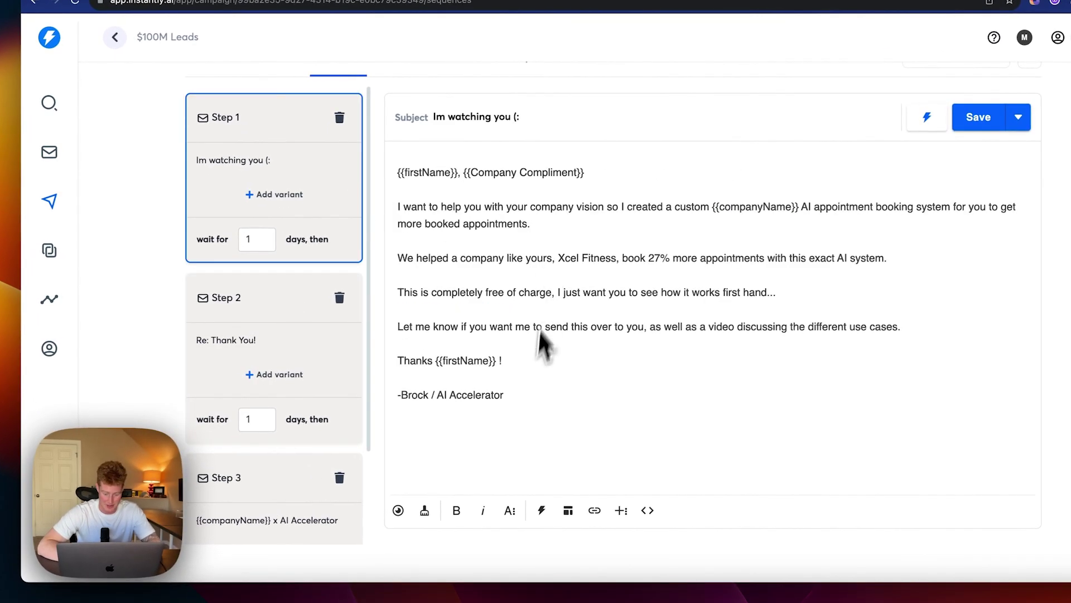
scroll(304, 434, "down", 3)
left_click(277, 498)
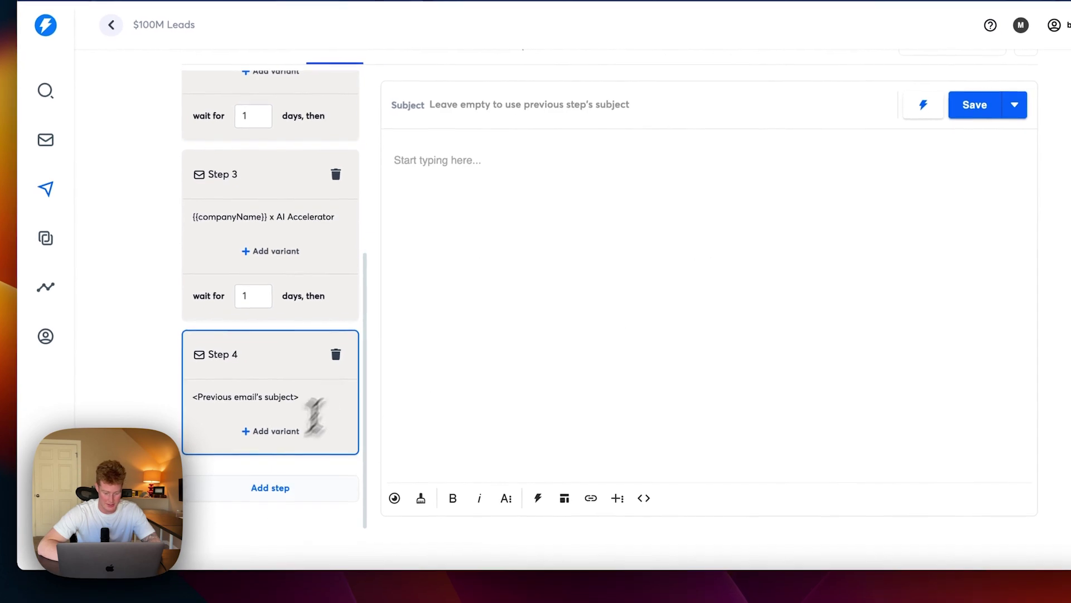
left_click(537, 496)
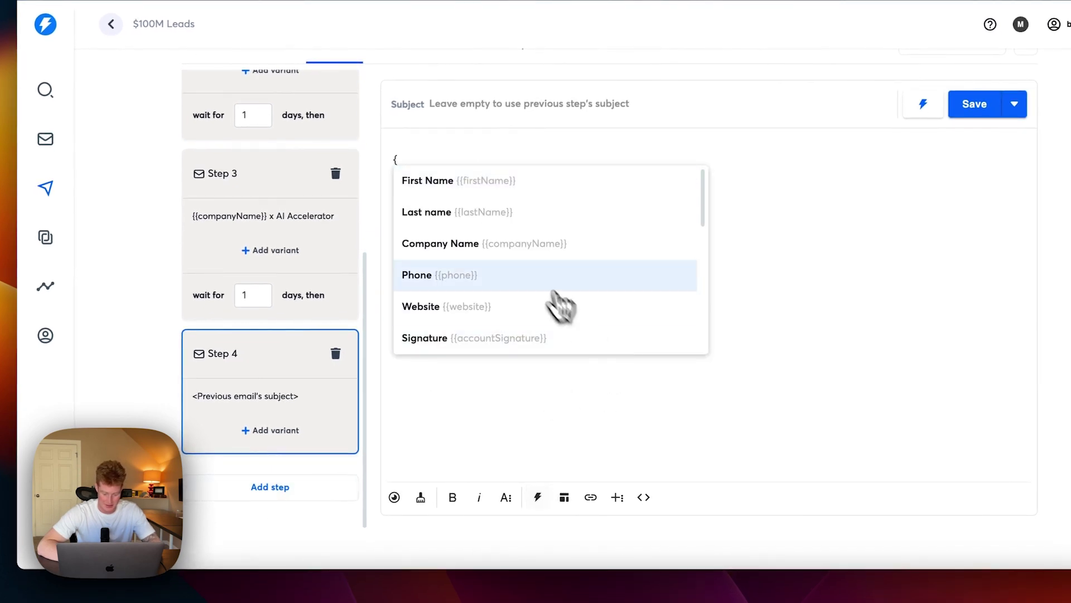
scroll(530, 279, "down", 5)
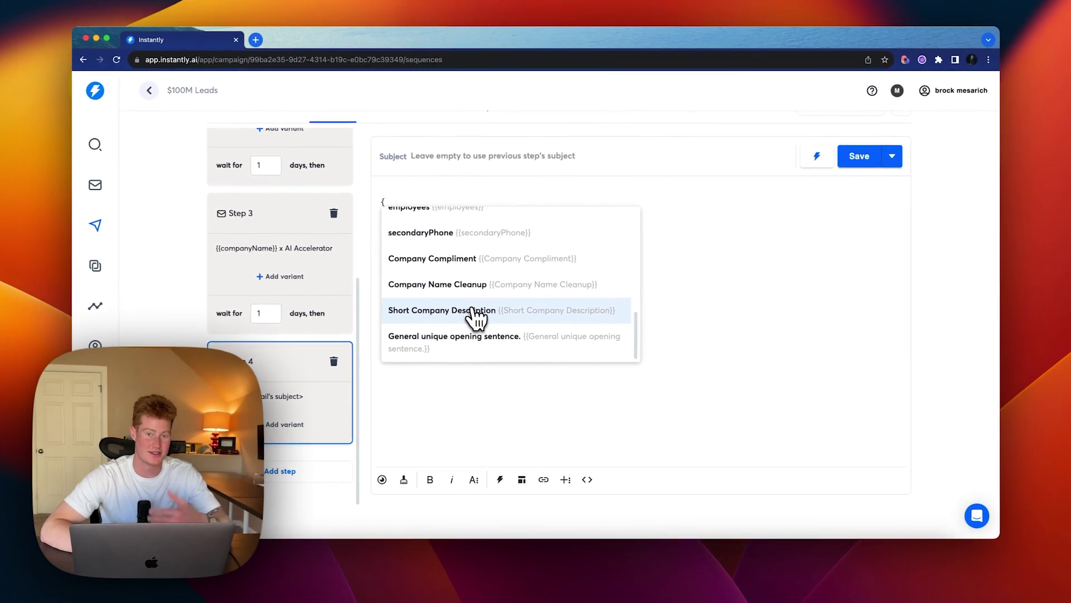
left_click(476, 312)
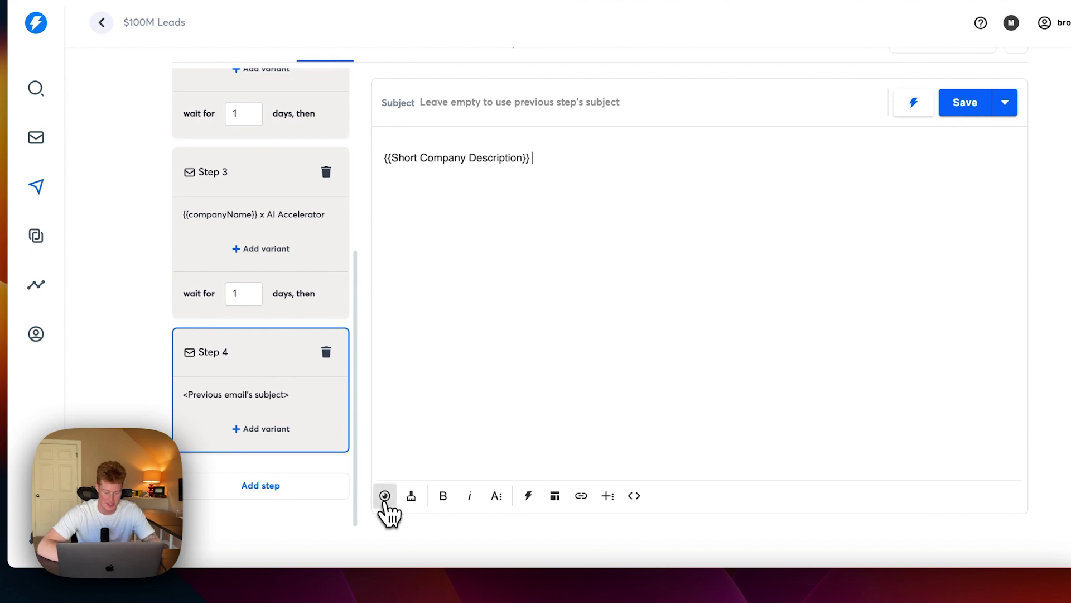
left_click(385, 499)
key("Escape")
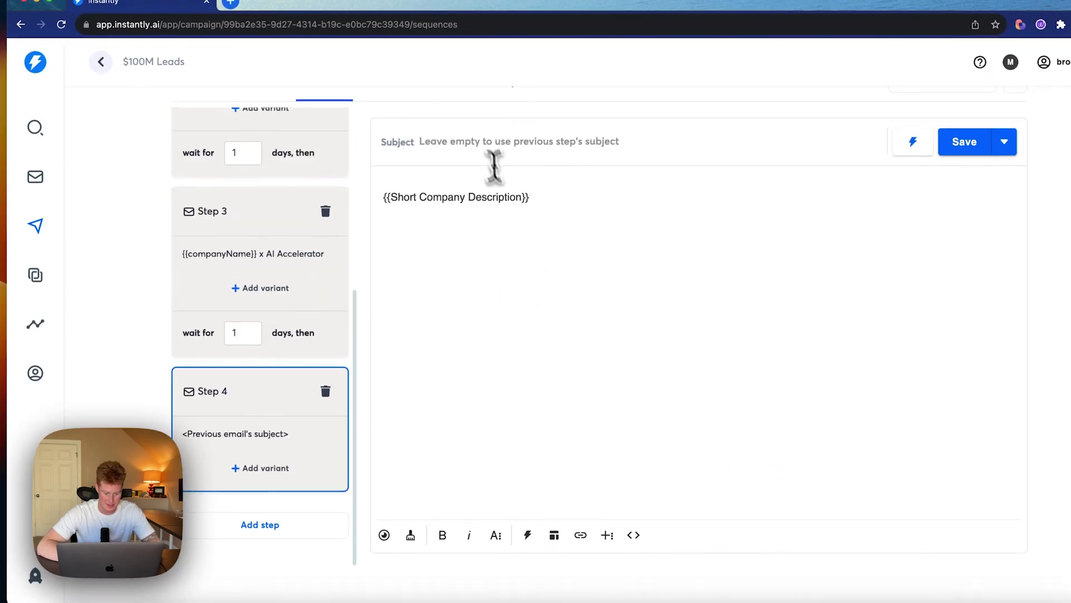
left_click_drag(532, 196, 375, 205)
key("BackSpace")
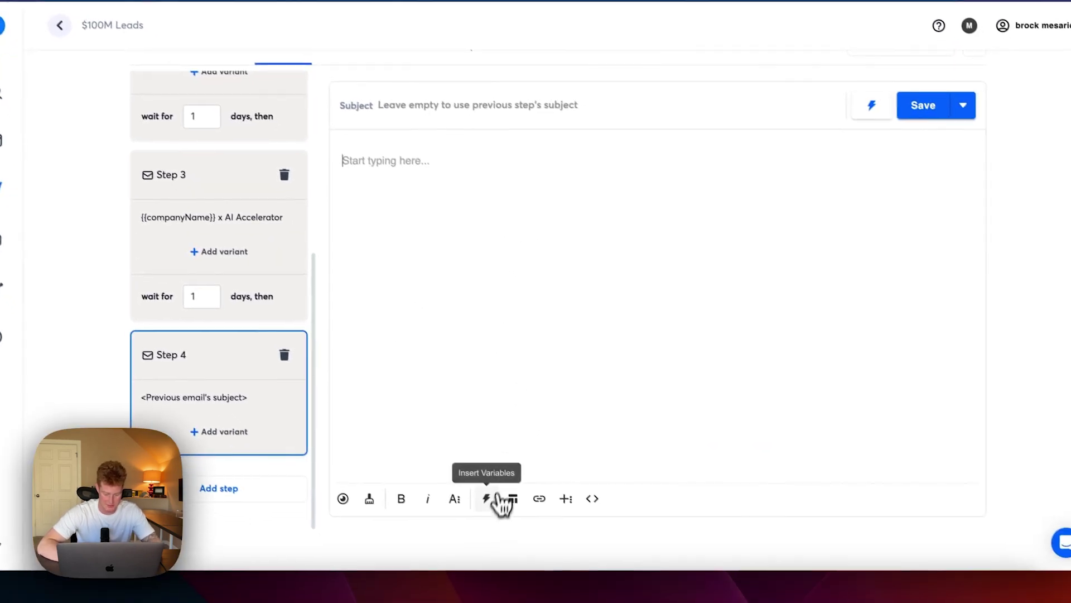
Insert the General unique opening sentence variable in Step 4, preview its output, then delete it
left_click(527, 536)
left_click(444, 331)
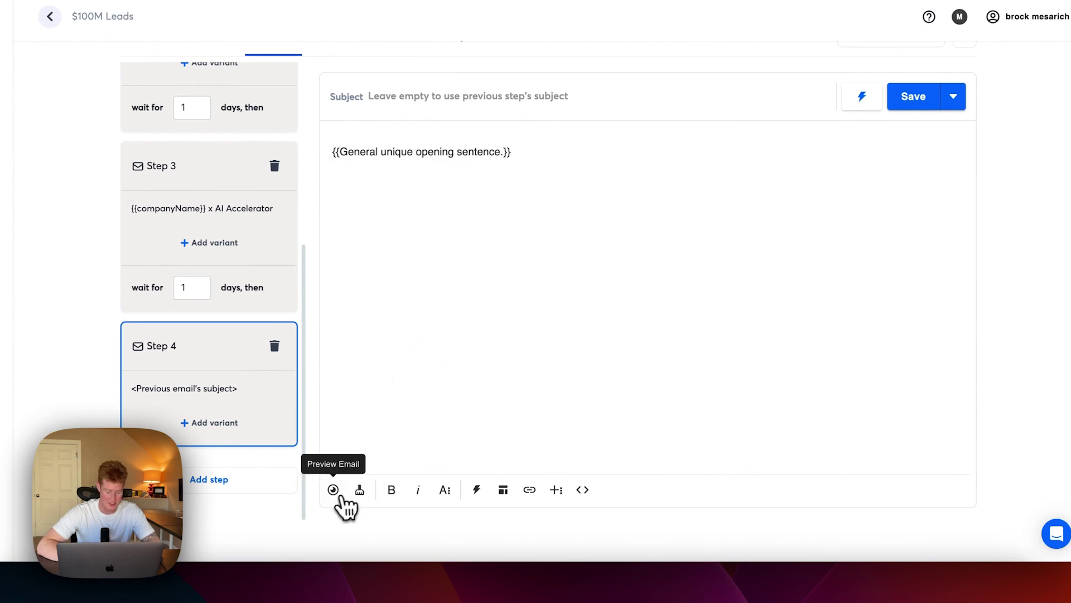
left_click(334, 489)
left_click_drag(408, 186, 815, 196)
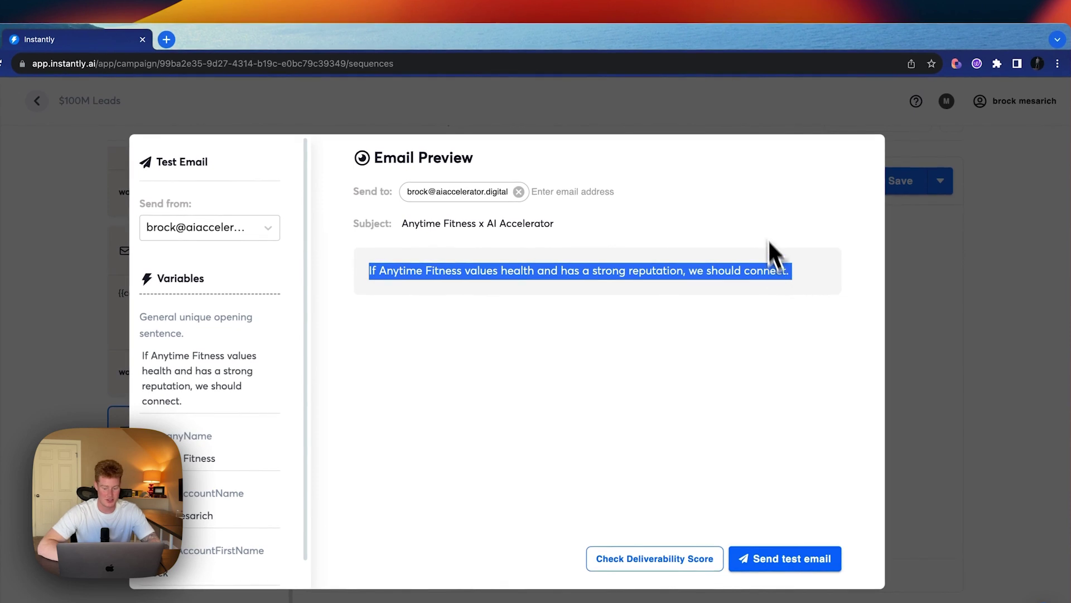
left_click(736, 125)
left_click_drag(512, 231, 315, 236)
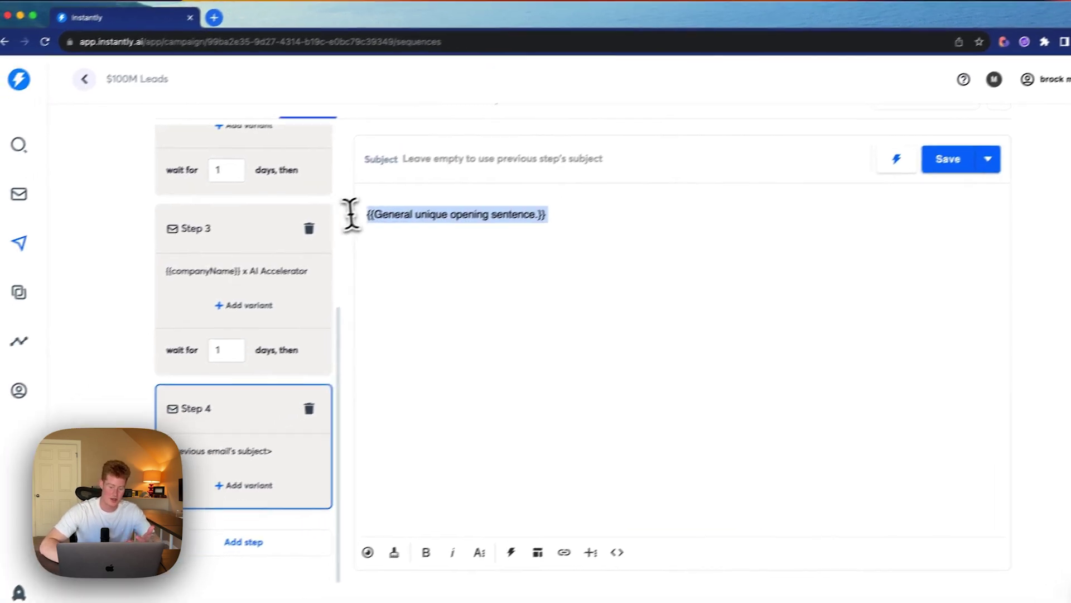
key("BackSpace")
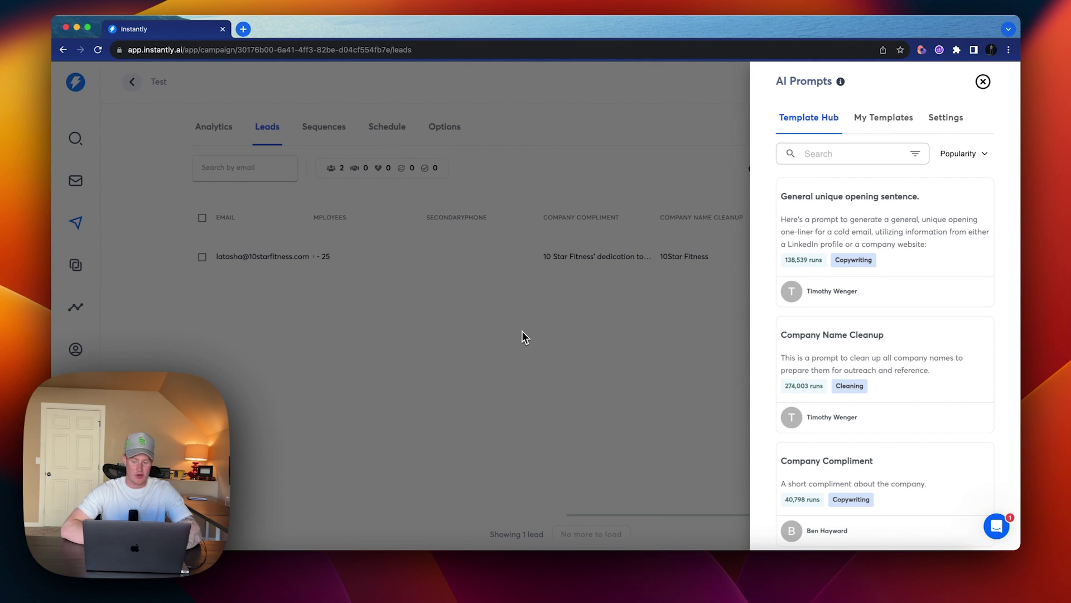
Open the saved AI Chatbot Suggestions prompt in My Templates for review, then go back
scroll(873, 275, "down", 1)
left_click(883, 118)
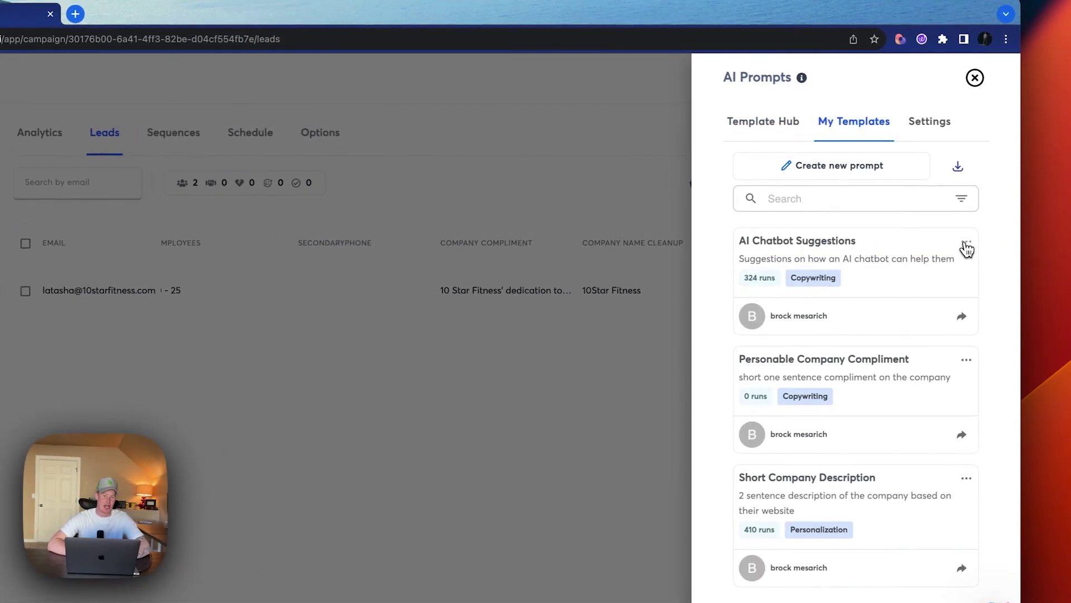
left_click(967, 243)
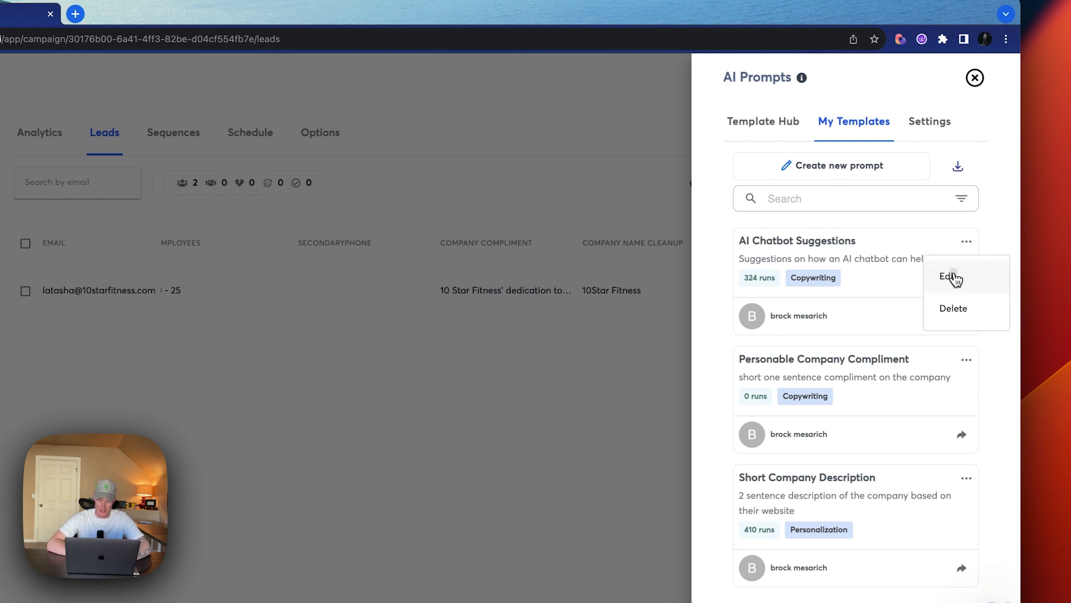
left_click(951, 277)
left_click(751, 167)
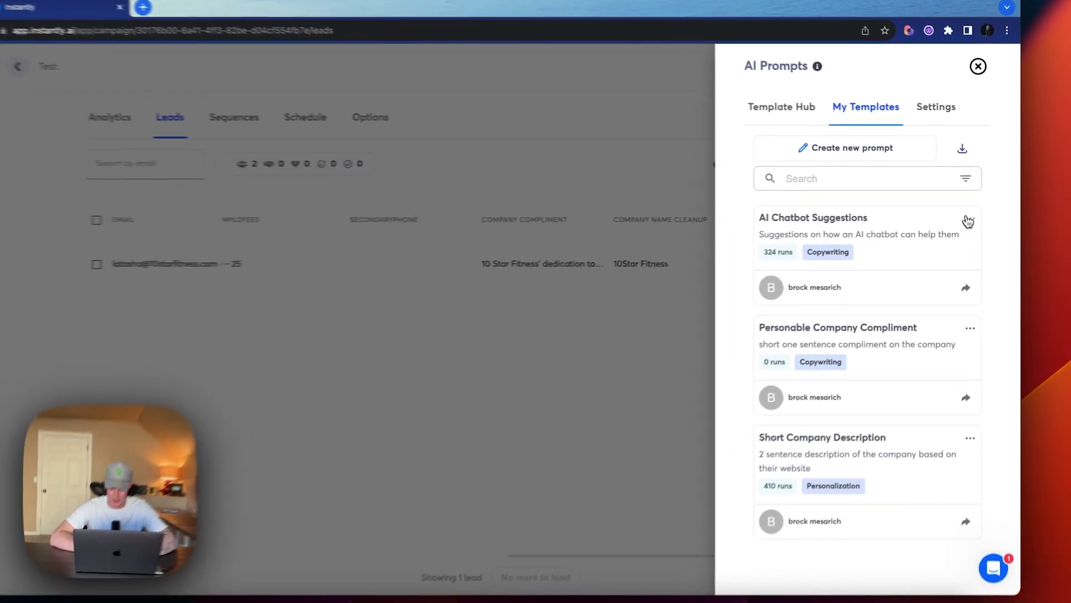
left_click(976, 216)
left_click(953, 252)
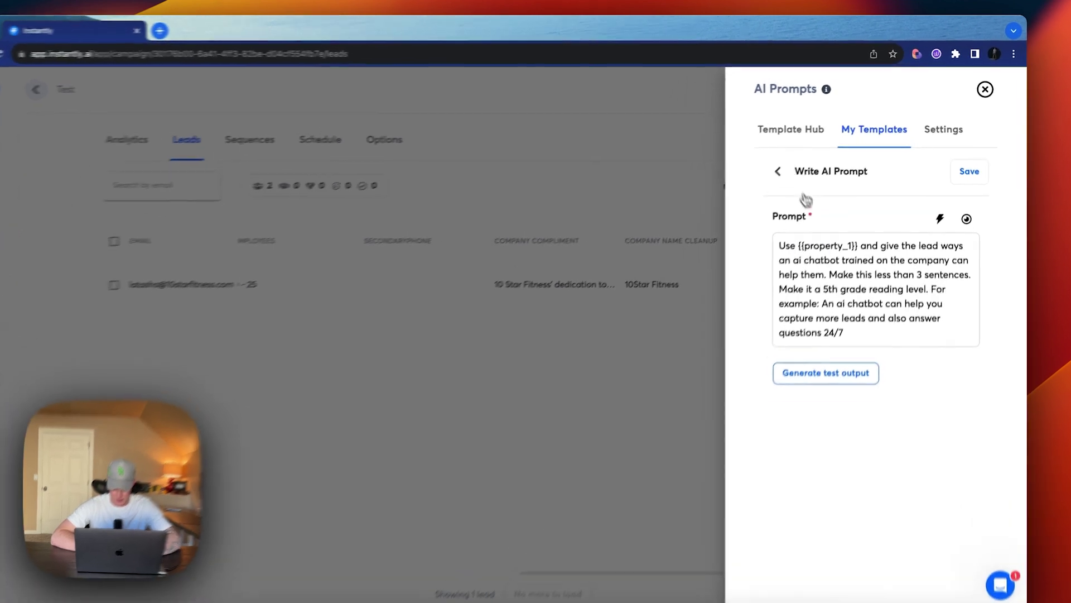
left_click(797, 155)
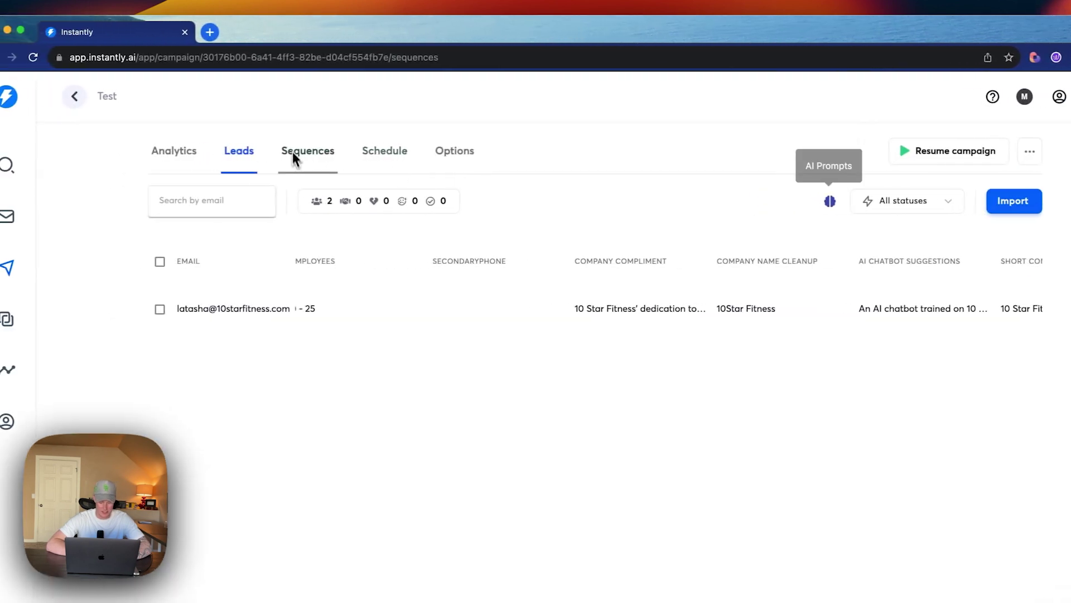
Build the Step 1 body as {{firstName}}, {{Company Compliment}}, then {{AI Chatbot Suggestions}} on a new line
left_click(185, 151)
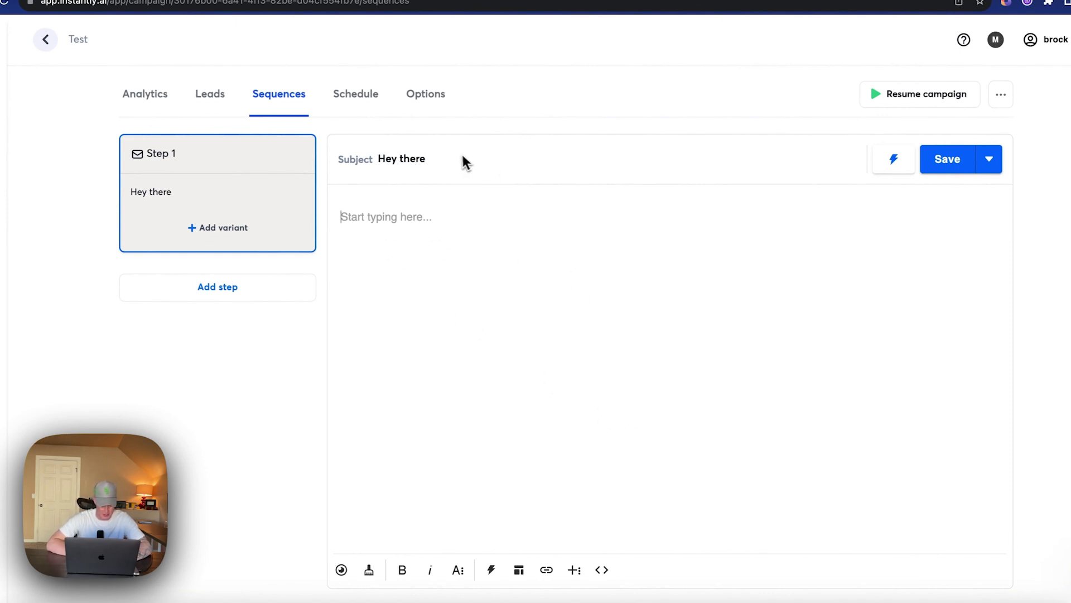
left_click(491, 569)
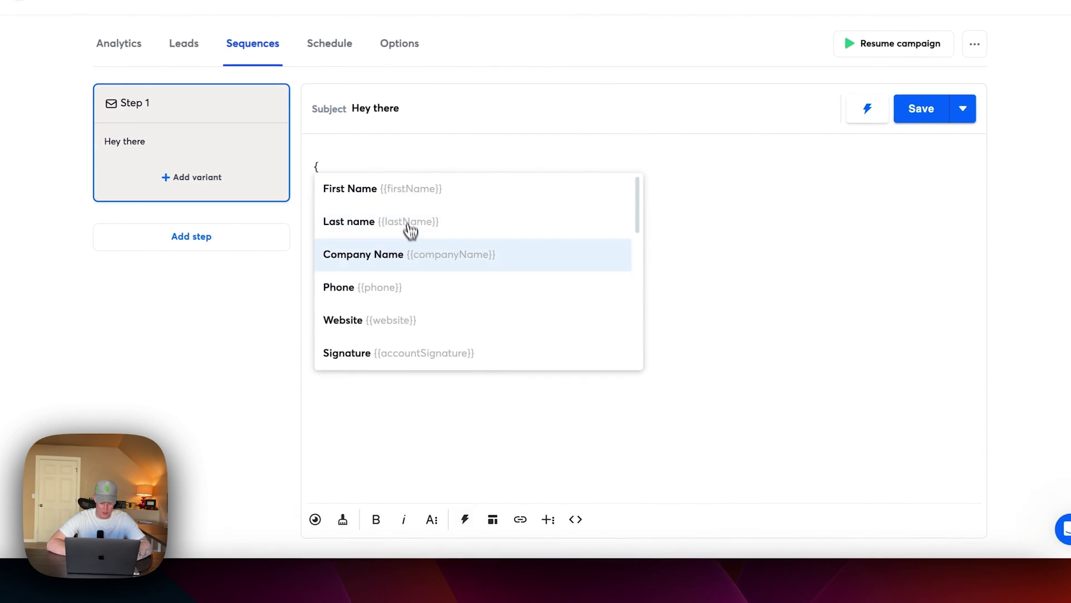
left_click(436, 239)
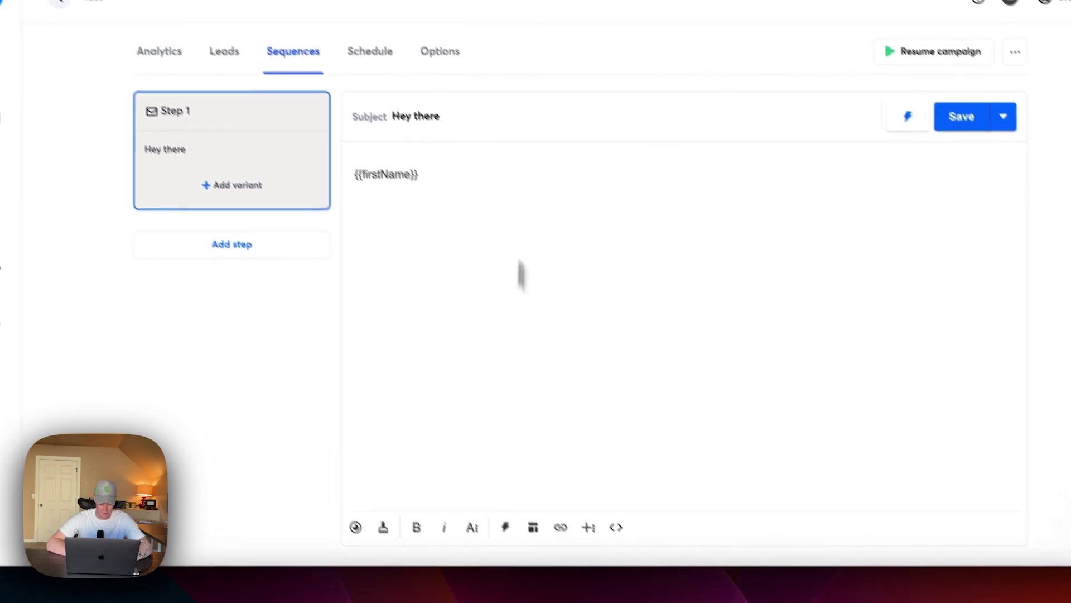
type(",")
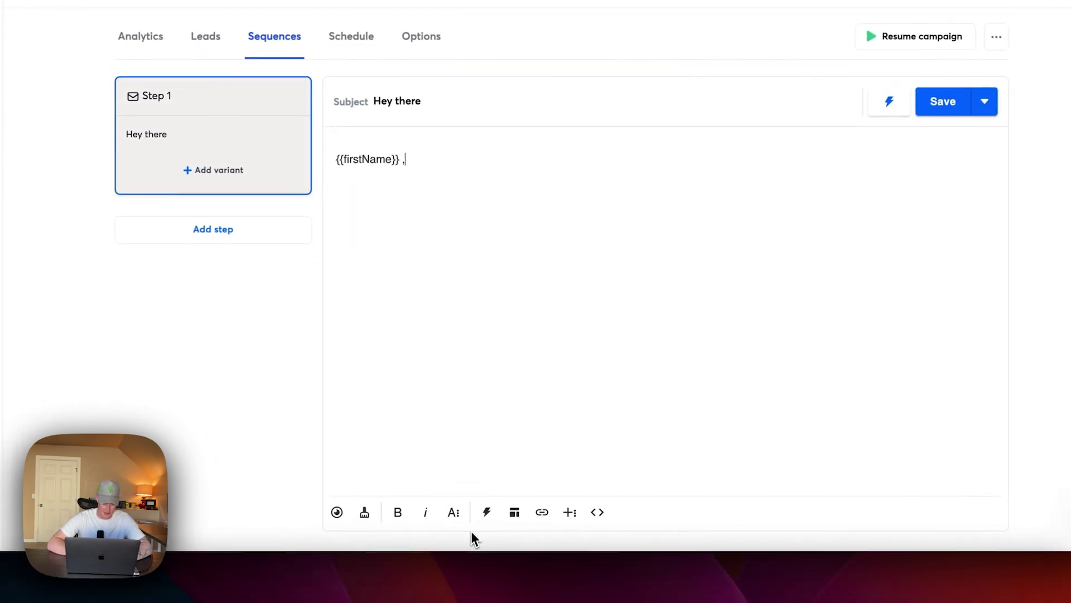
left_click(493, 519)
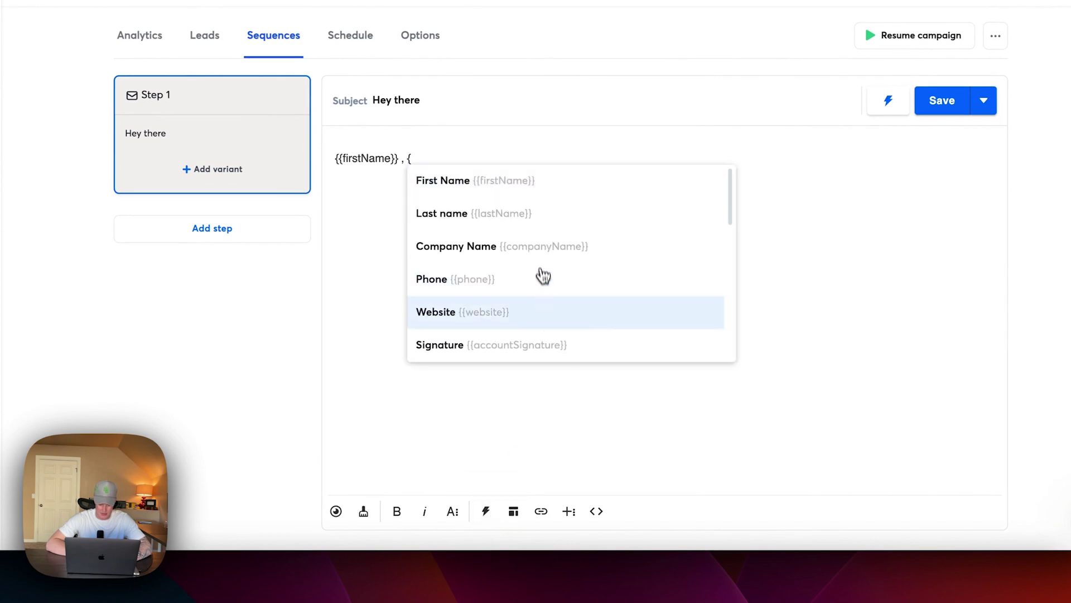
scroll(544, 263, "down", 5)
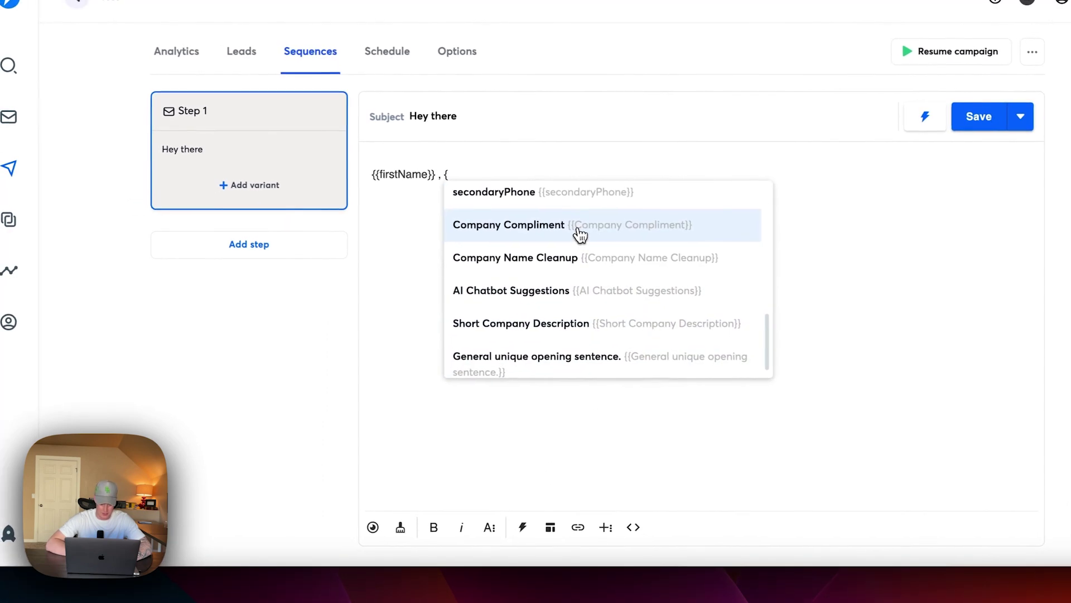
left_click(539, 202)
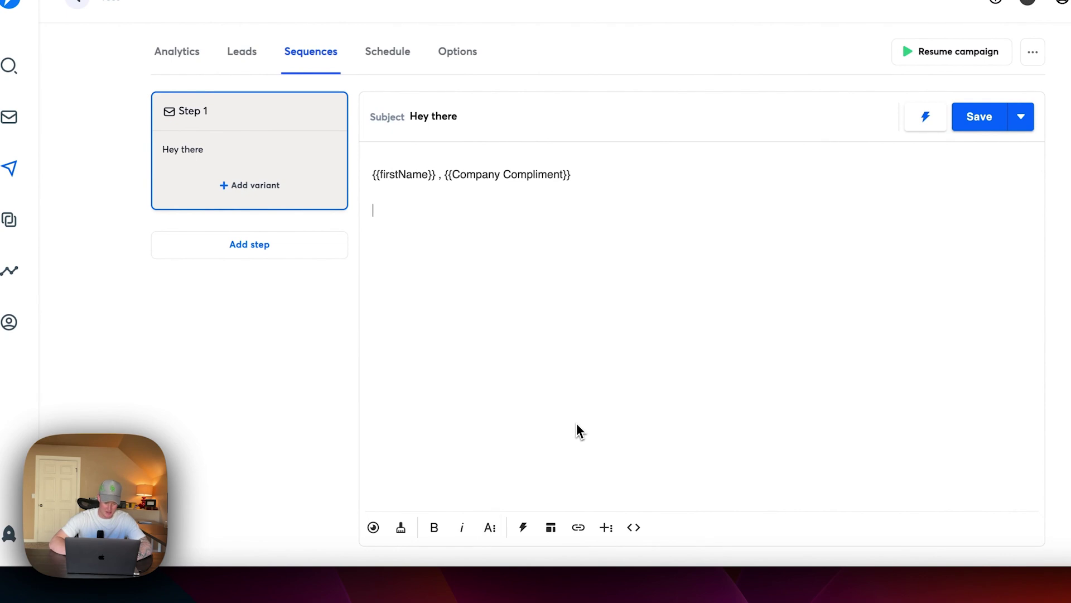
key("Return")
left_click(528, 524)
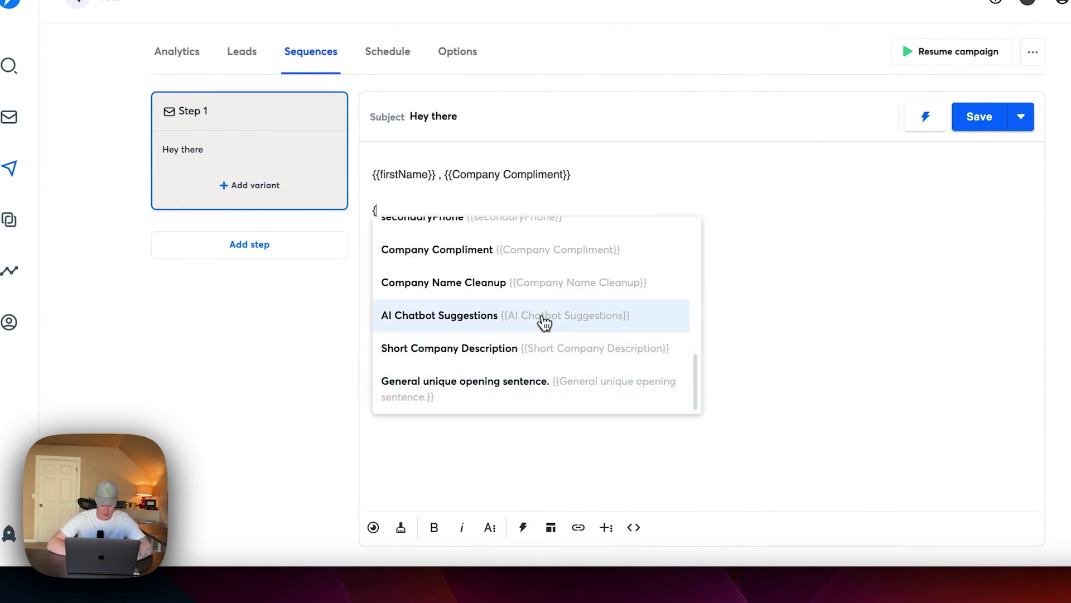
left_click(544, 314)
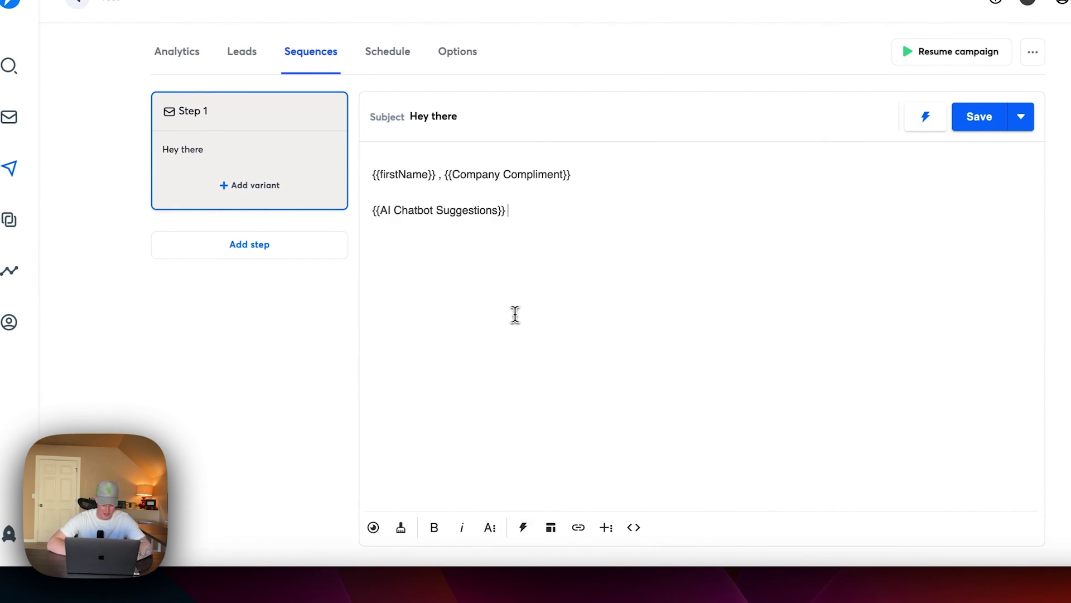
Preview Step 1 and read the 10 Star Fitness lead's rendered compliment and chatbot paragraph
left_click(374, 527)
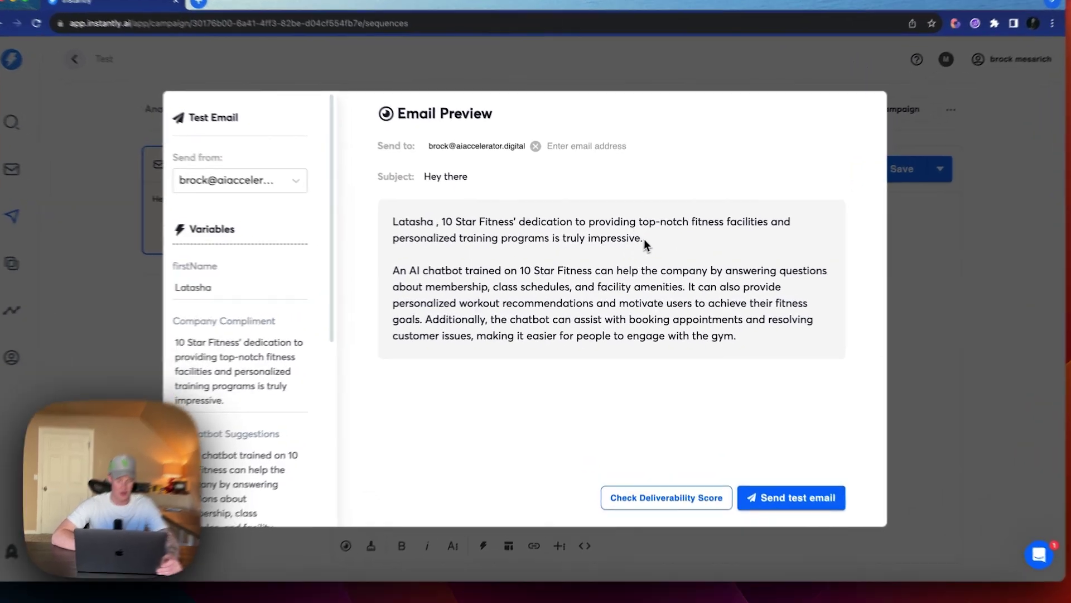
left_click_drag(645, 246, 440, 221)
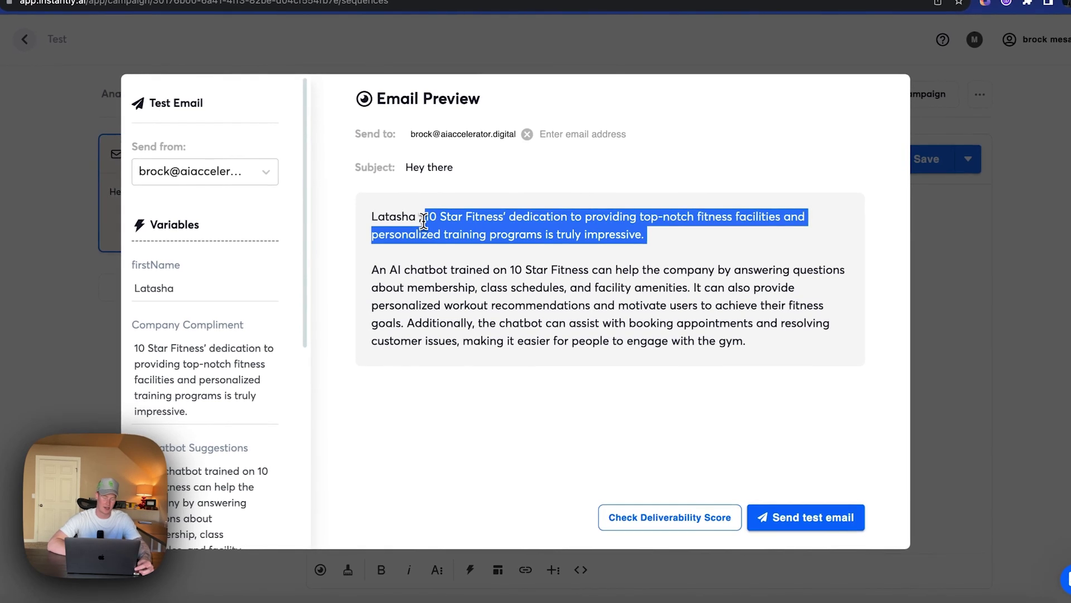
left_click(649, 269)
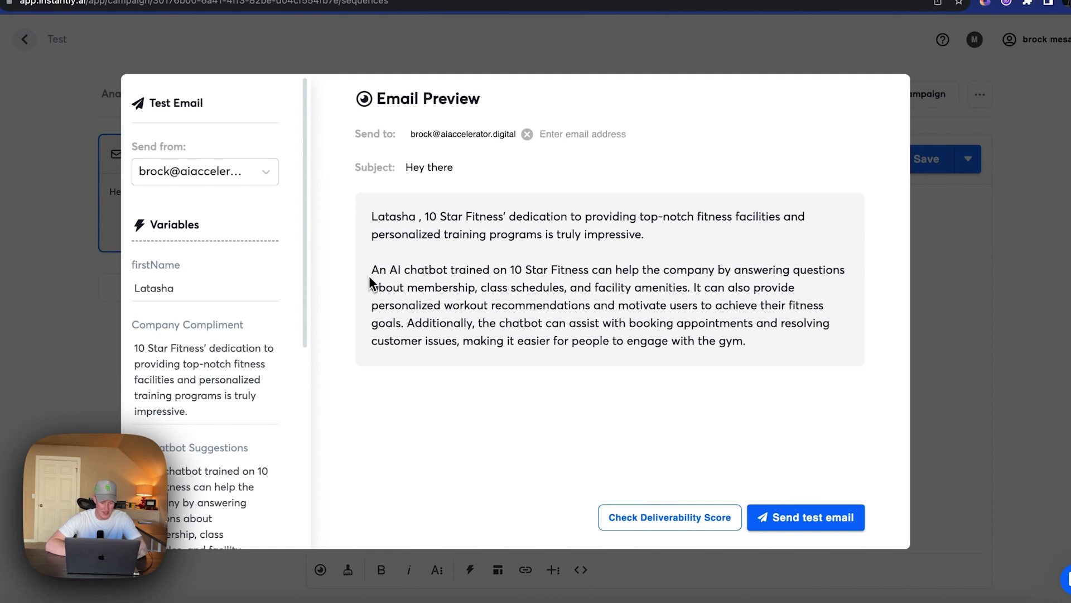
left_click_drag(376, 272, 769, 335)
left_click(786, 346)
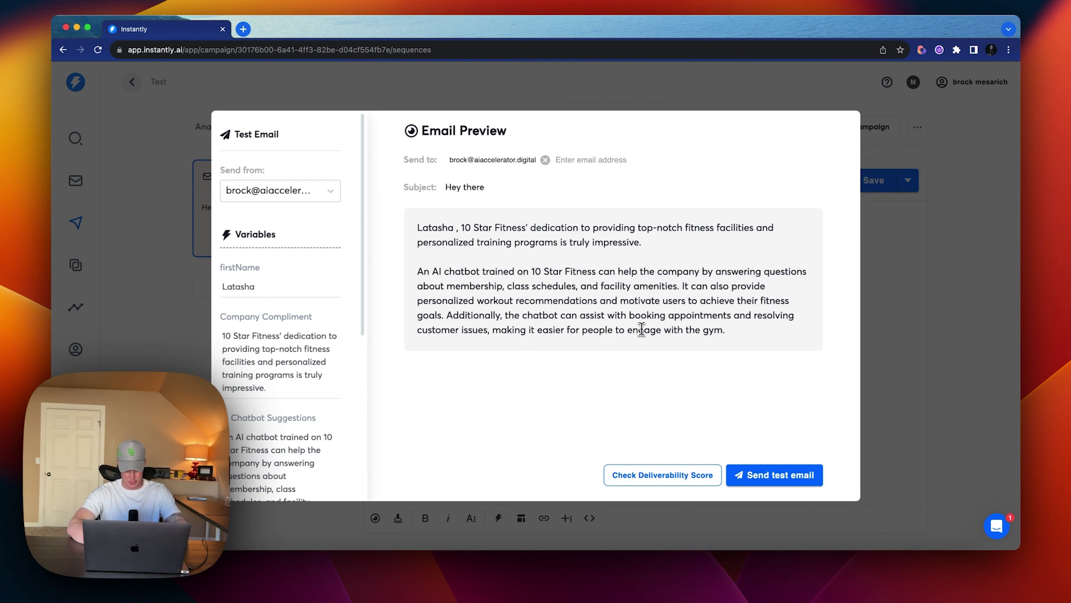
left_click_drag(724, 330, 417, 271)
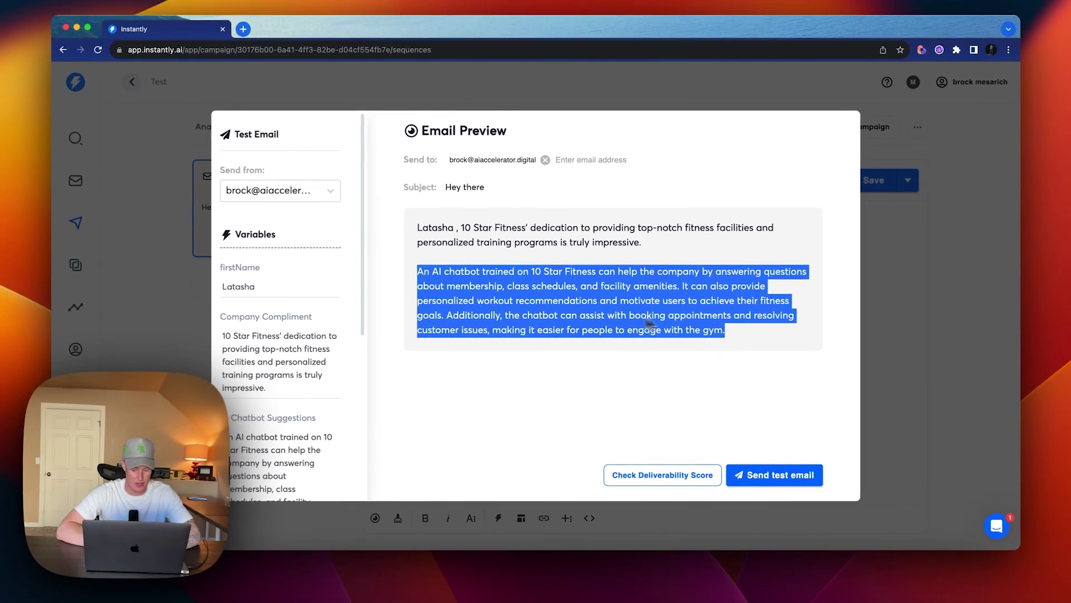
left_click(734, 335)
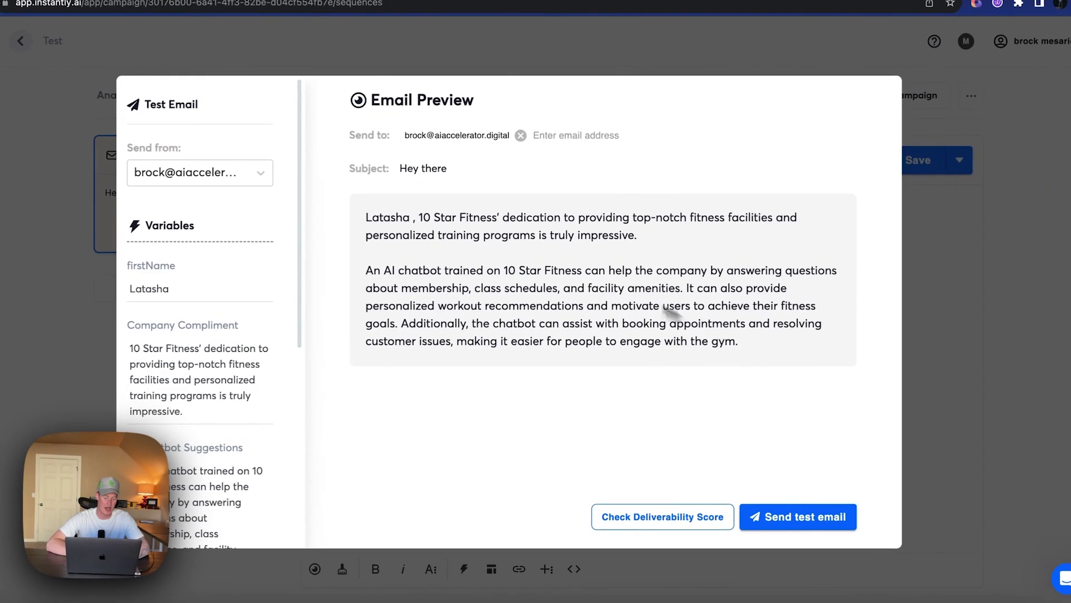
left_click_drag(364, 218, 737, 347)
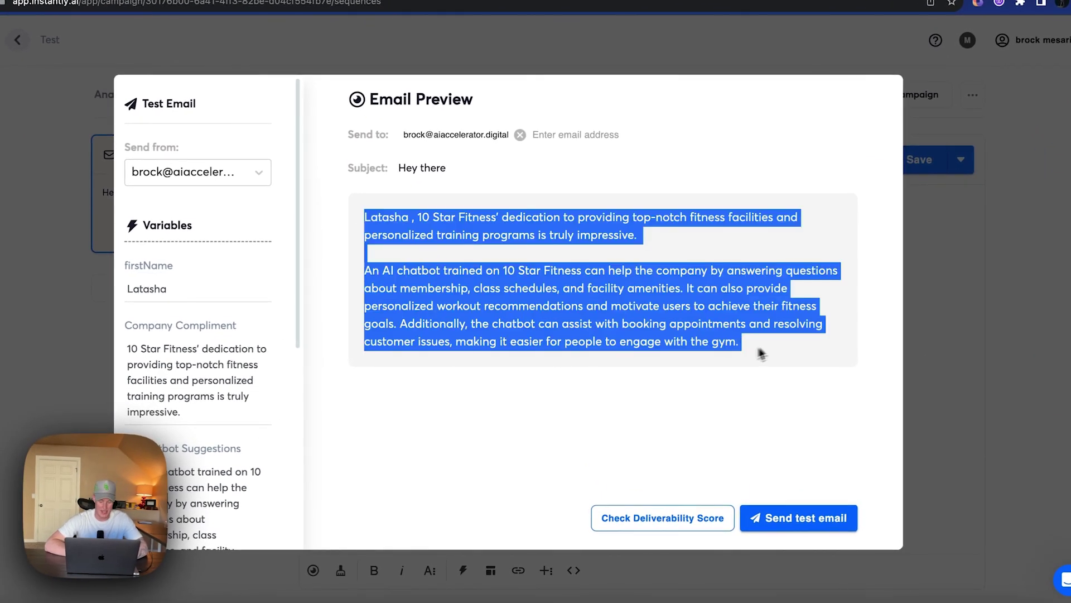
left_click(762, 353)
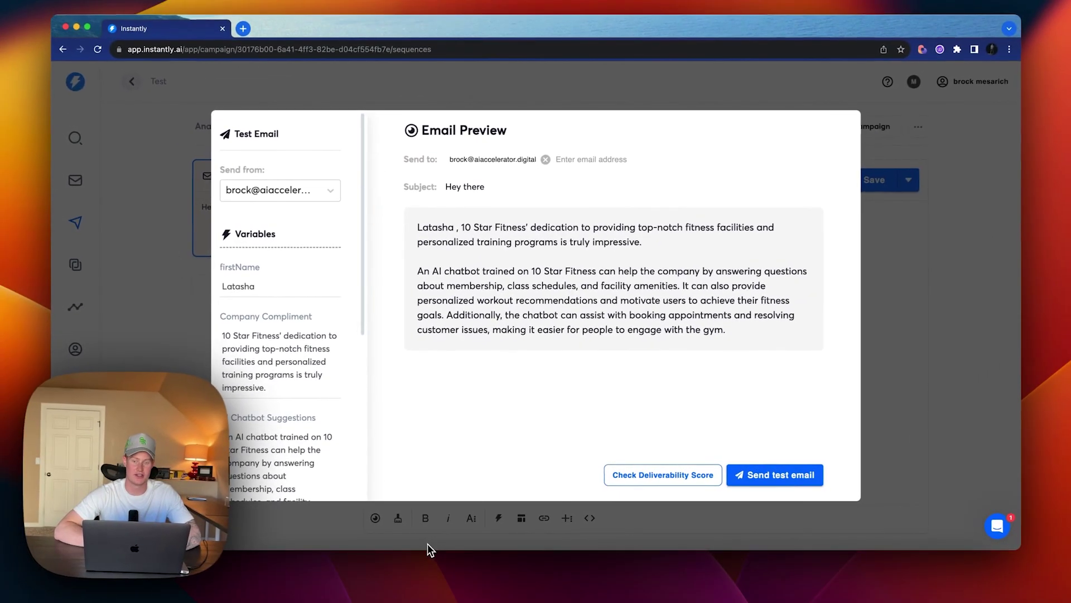